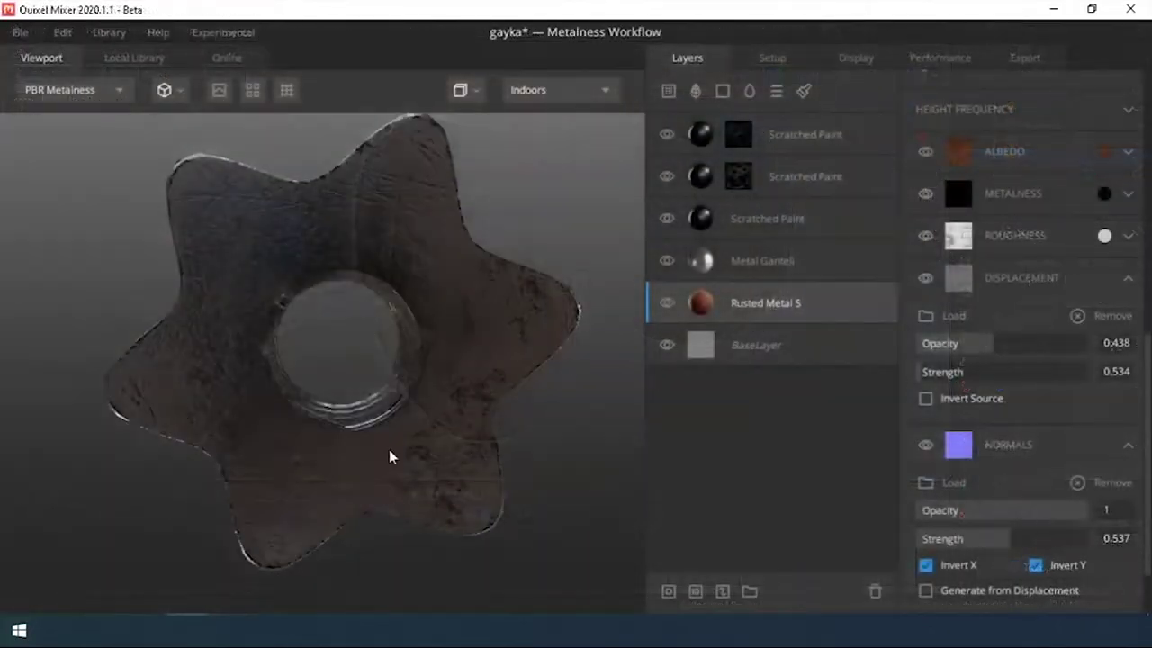
- Tilt the star-shaped nut model in Quixel Mixer to view it from lower down
left_click_drag(393, 457, 317, 317)
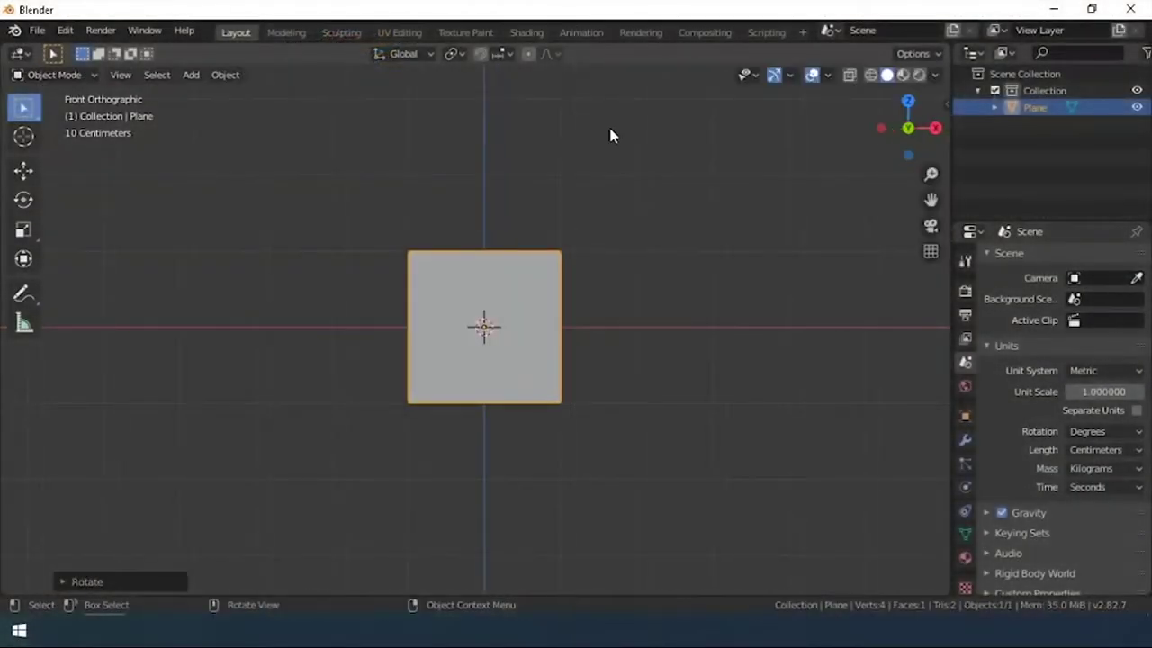
- Set the first plane's dimensions to 3 cm by 2 cm in the N panel
scroll(610, 135, "up", 2)
middle_click_drag(610, 135, 675, 467, "shift")
key("n")
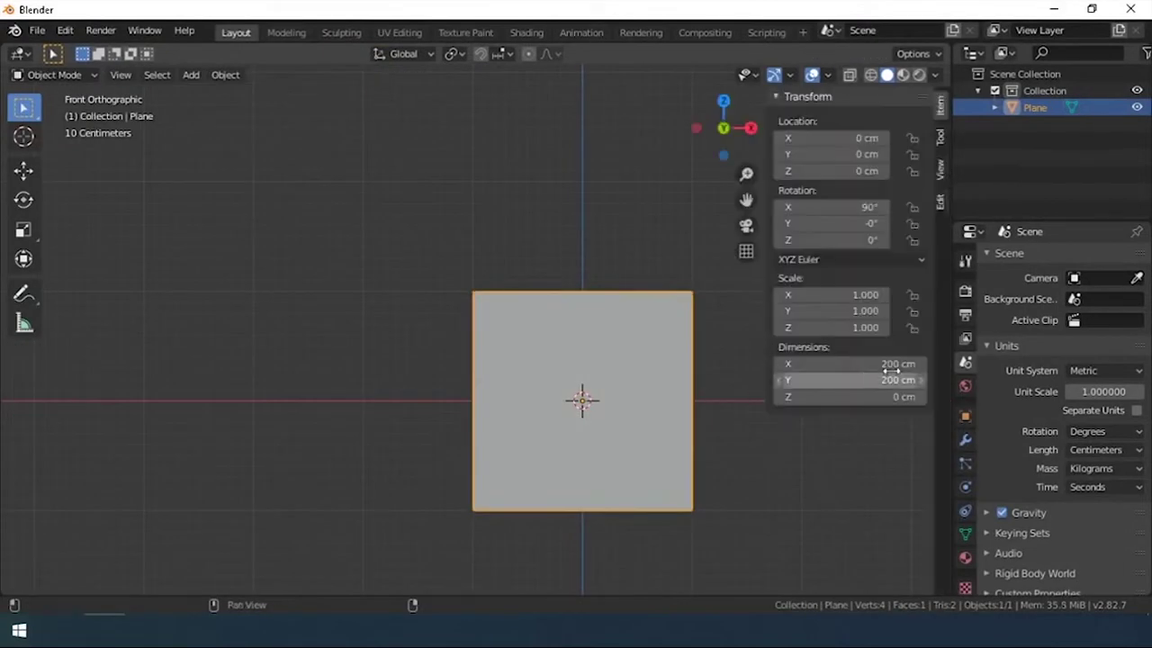
key("Return")
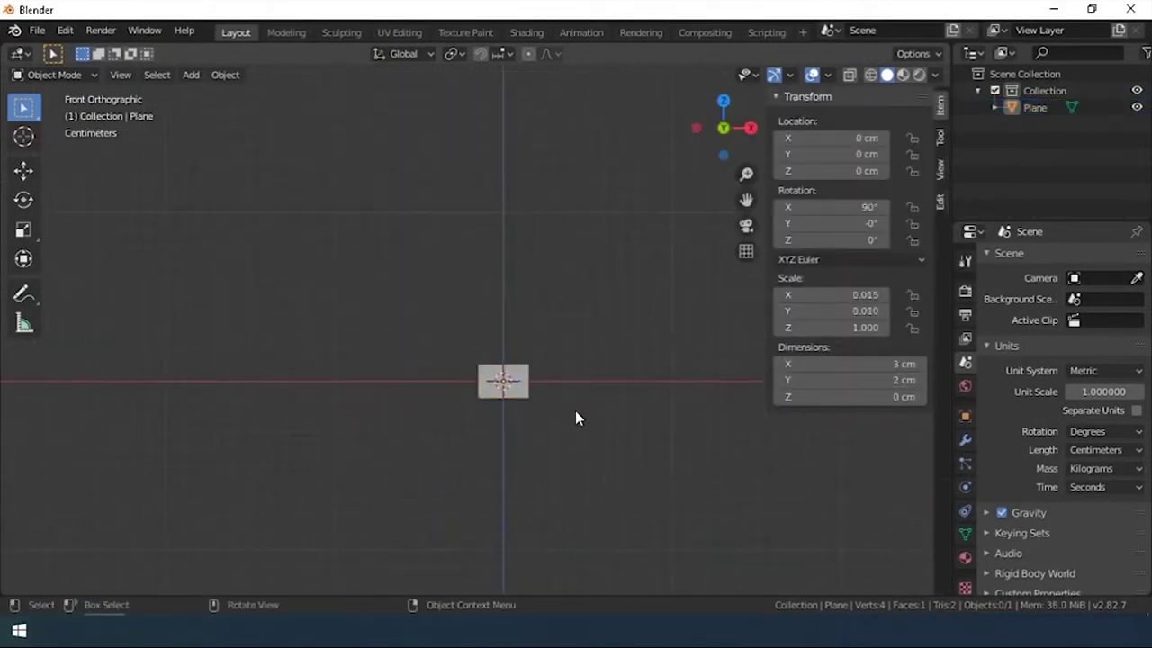
- Add a second plane, rotate it 90° on X, and size it 20 × 20 cm
key("shift+a")
left_click(625, 269)
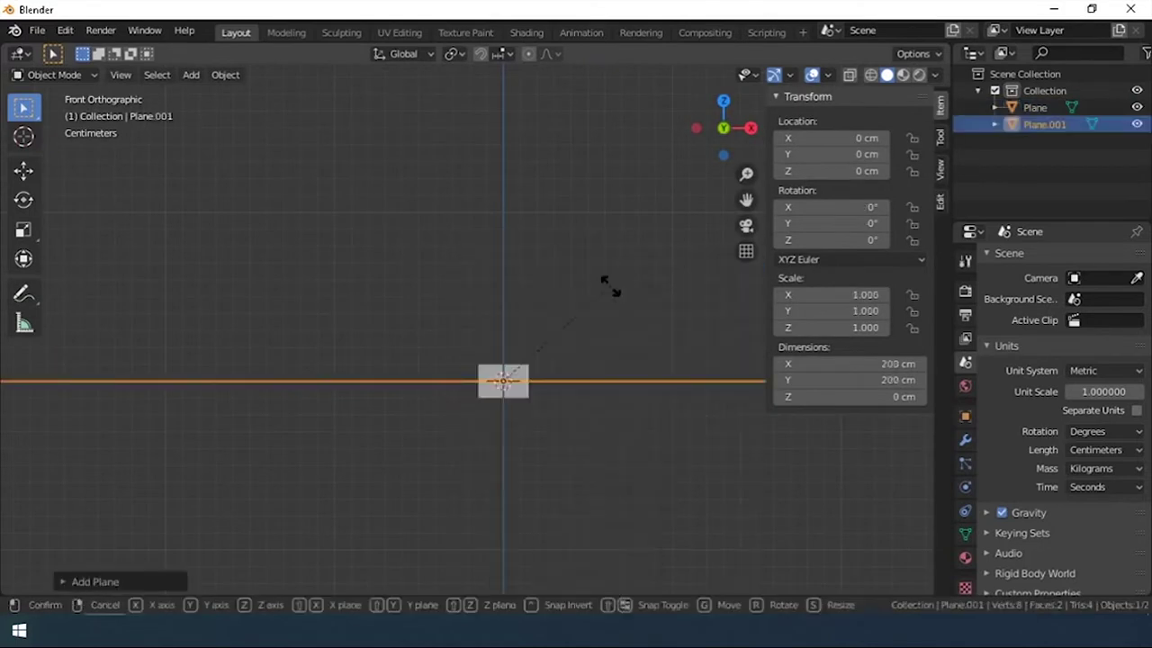
key("x")
key("9")
key("0")
key("Return")
scroll(605, 298, "down", 5)
double_click(848, 361)
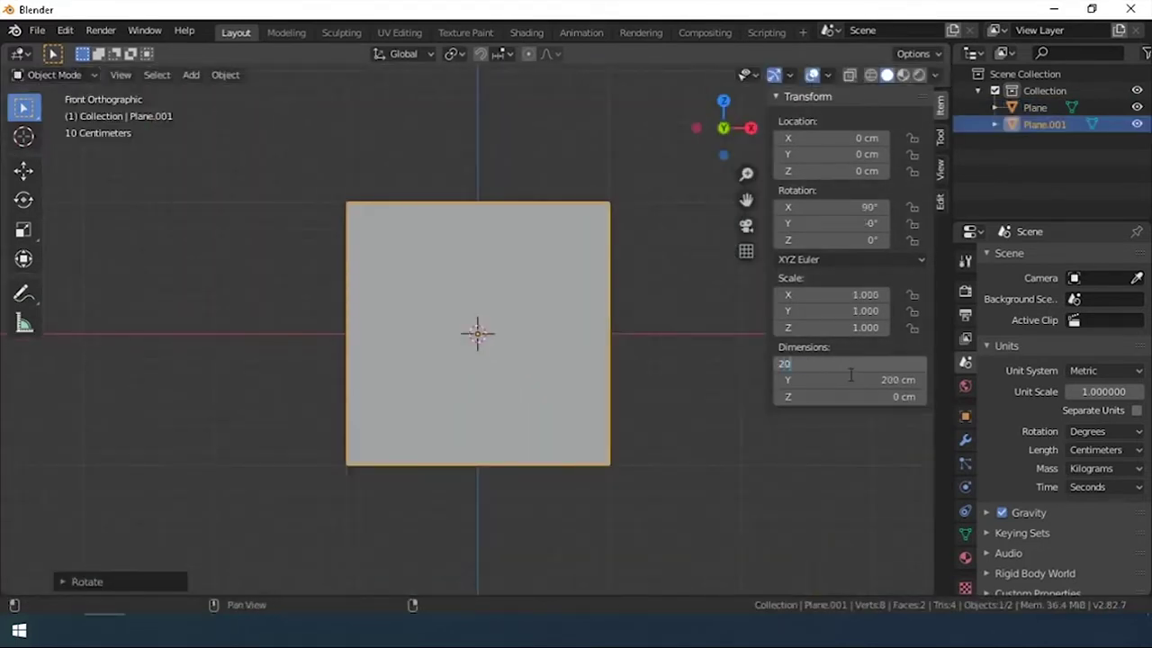
type("20")
key("Return")
key("ctrl+v")
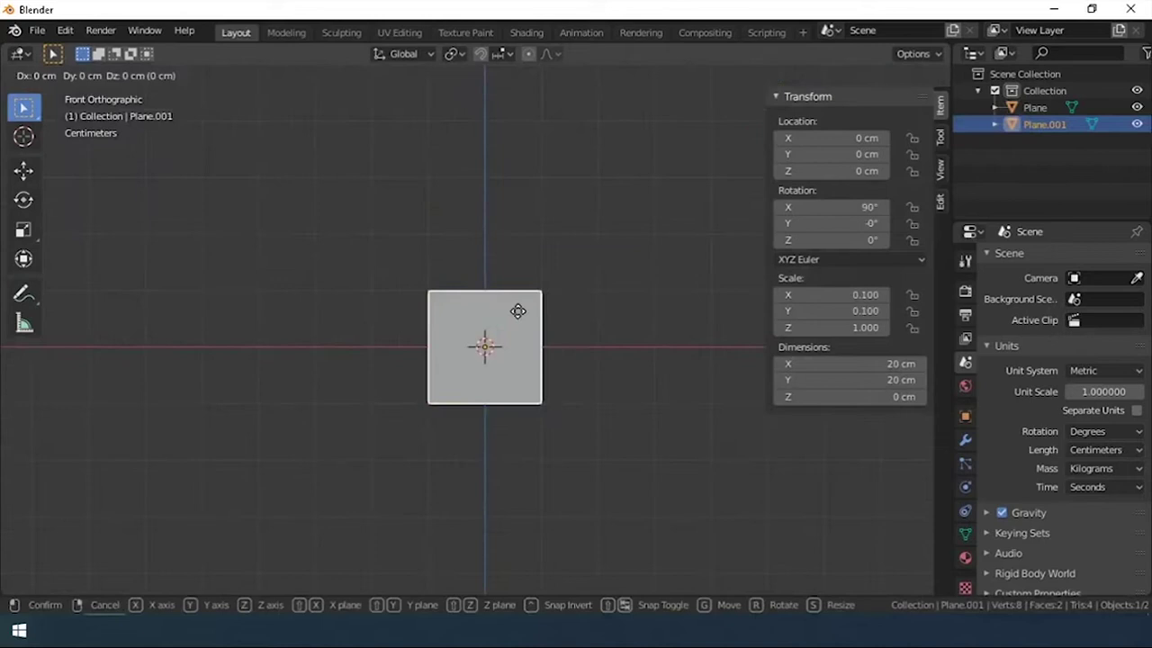
- Lower the square plane and place the small rectangle right of centre at X 11.482 cm
left_click(496, 376)
scroll(477, 385, "up", 6)
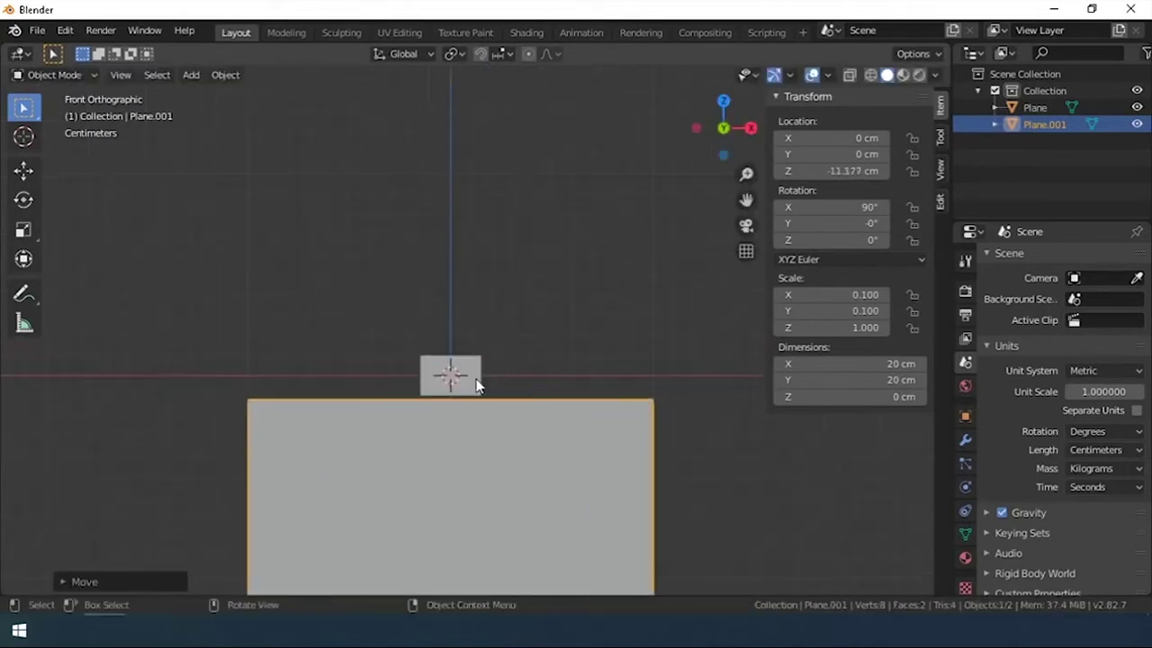
left_click(726, 375)
scroll(535, 341, "up", 5)
key("g")
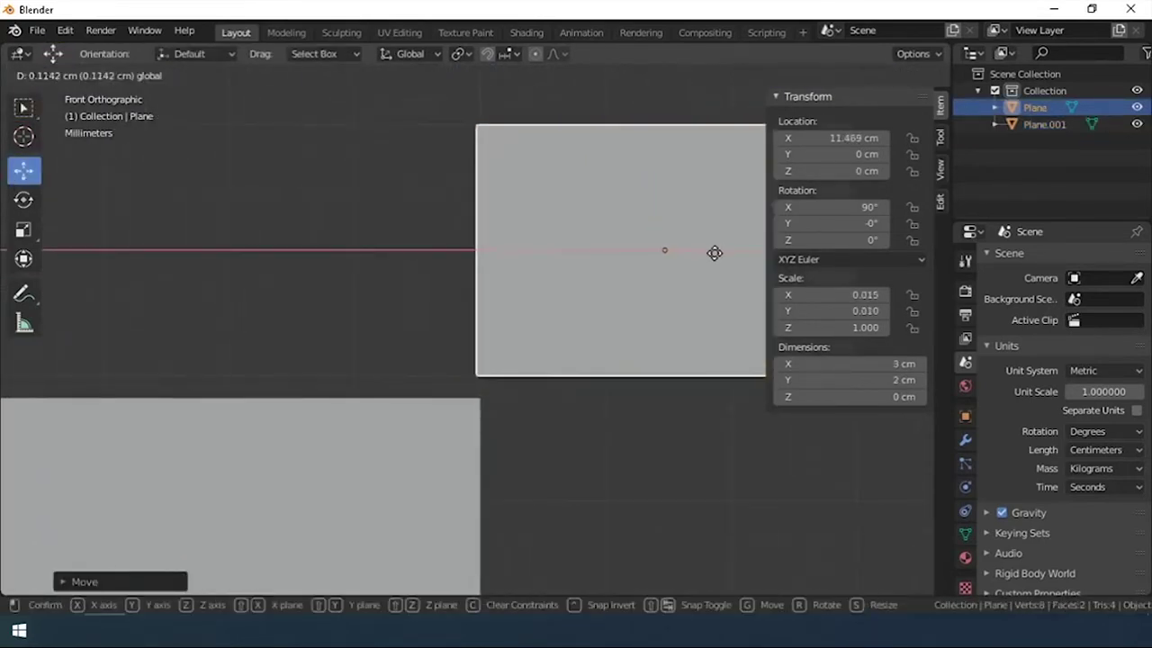
left_click(714, 253)
scroll(465, 298, "down", 3)
- Delete the rectangle's face in Edit Mode, keeping only its outline edges
key("Tab")
key("x")
left_click(489, 275)
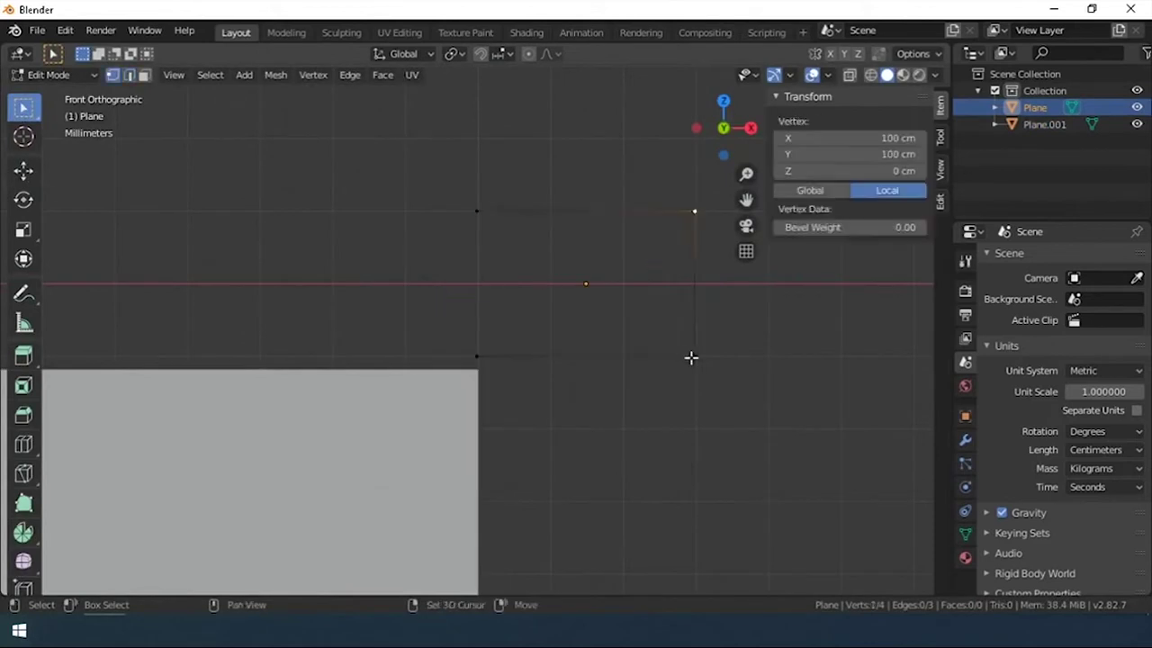
key("Tab")
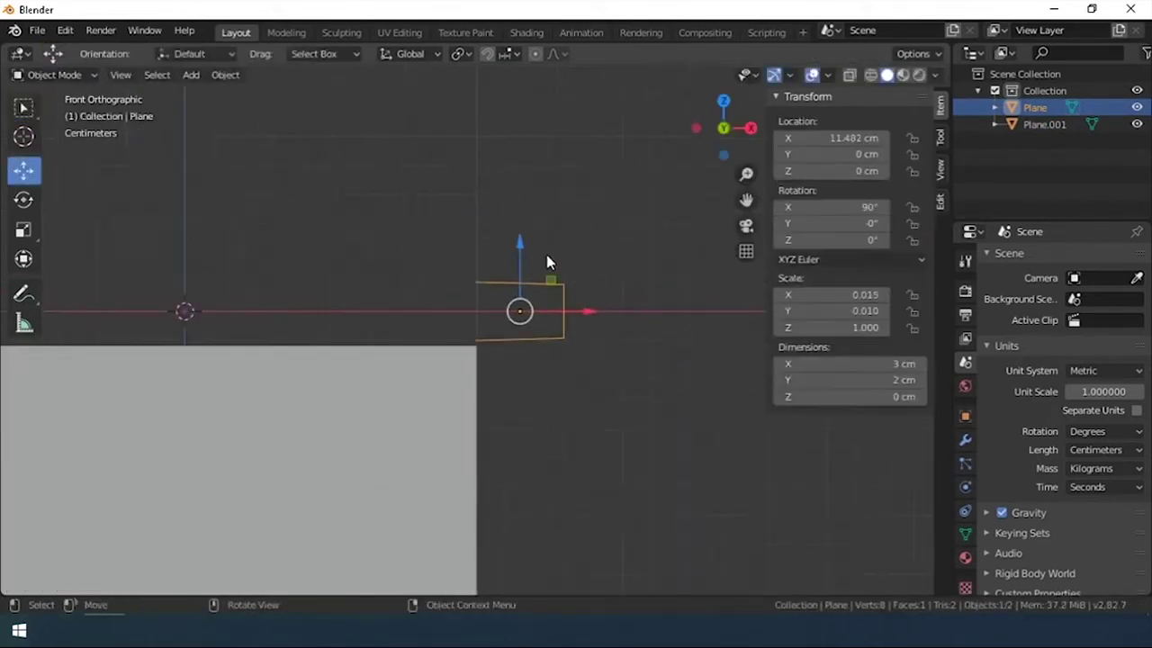
middle_click_drag(545, 257, 437, 120)
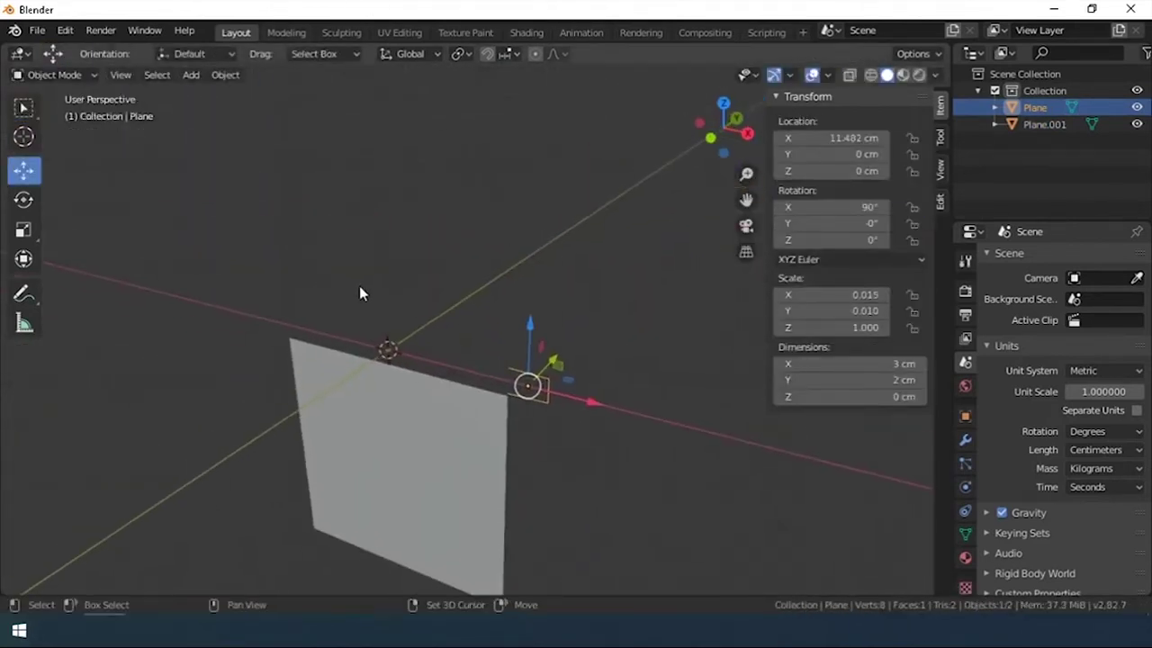
- Add a Plain Axes empty and give the outline a Screw modifier around it, with Auto Smooth on
key("shift+a")
mouse_move(297, 417)
left_click(437, 420)
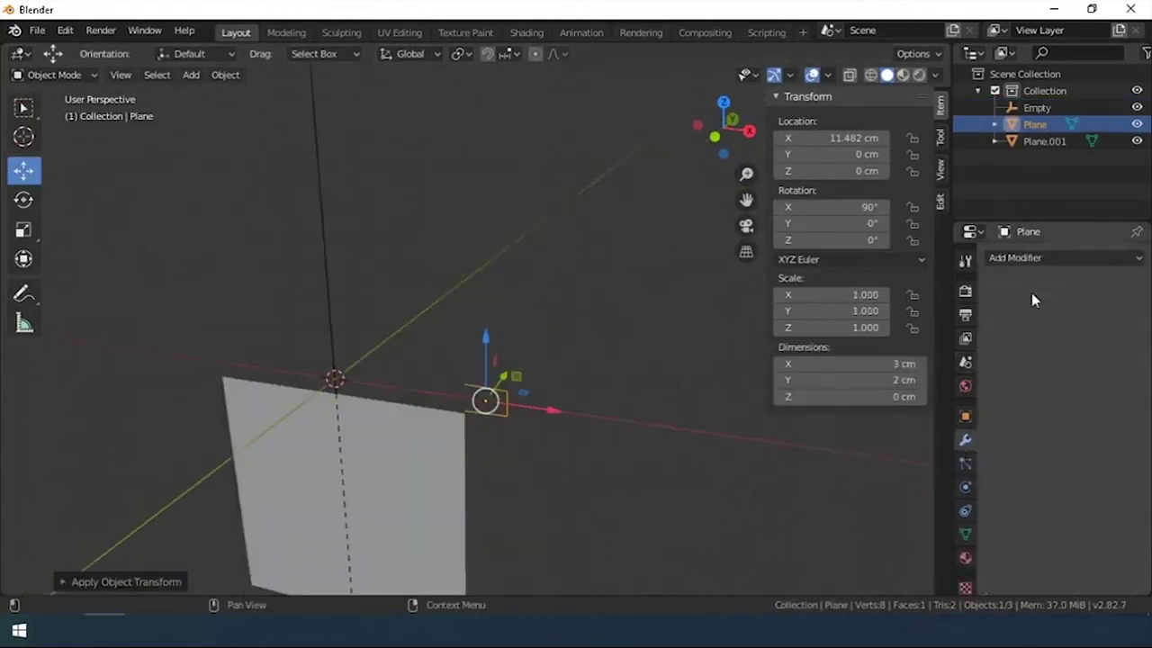
left_click(1031, 257)
left_click(810, 478)
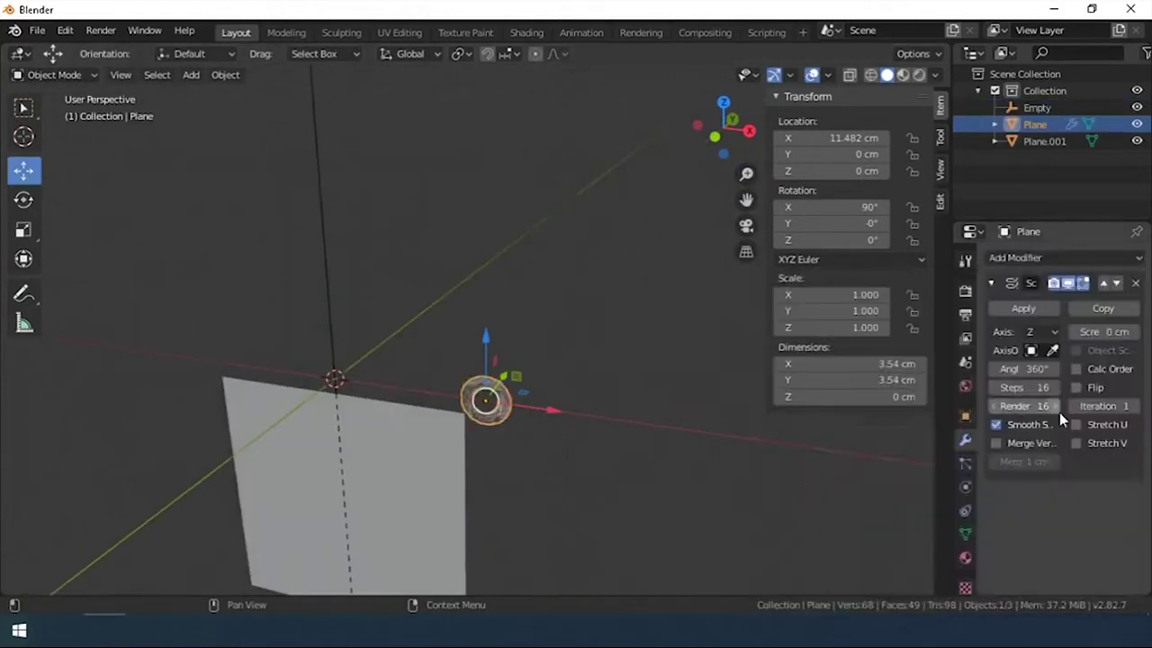
left_click(1053, 350)
left_click(334, 378)
left_click(964, 534)
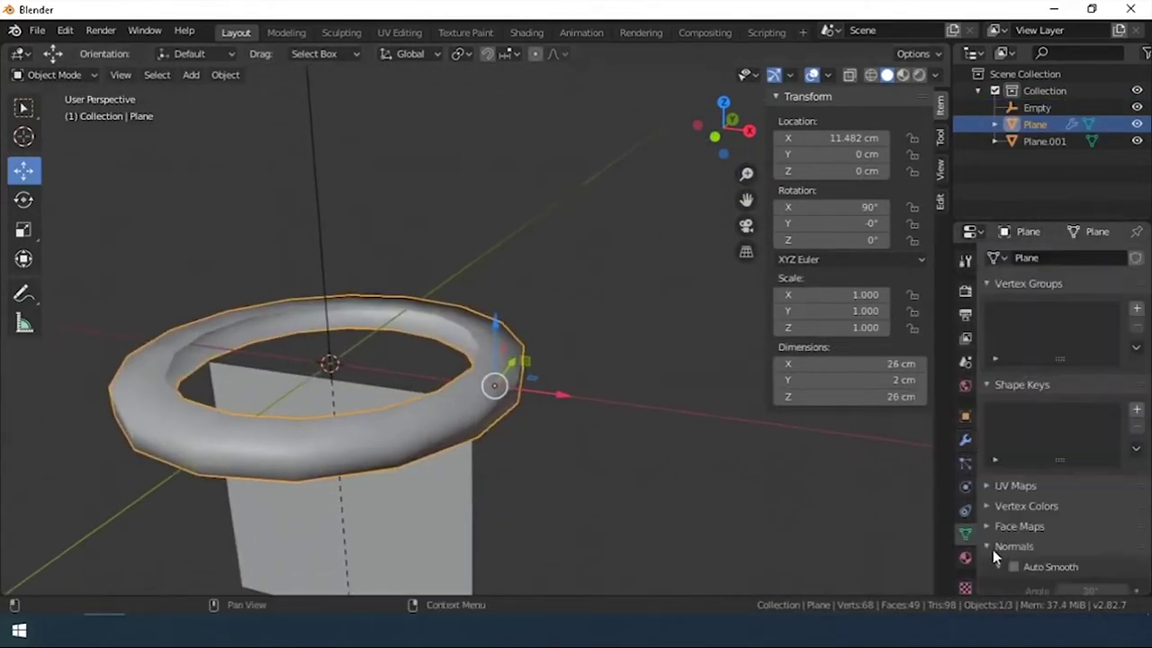
- In front view, raise the screw offset so the ring becomes a helix
scroll(573, 460, "up", 2)
scroll(573, 460, "down", 3)
key("KP_1")
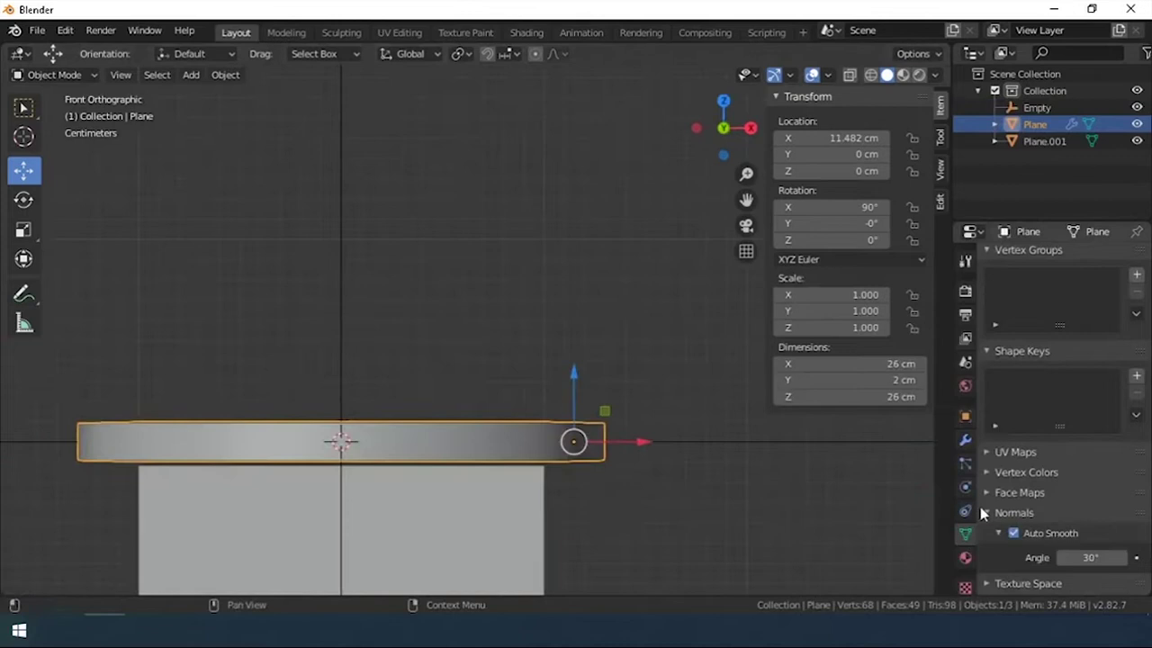
left_click(965, 439)
left_click_drag(1117, 332, 660, 333)
- Add an upright 3 cm square plane and vertex-snap it beside the ring's end
key("shift+a")
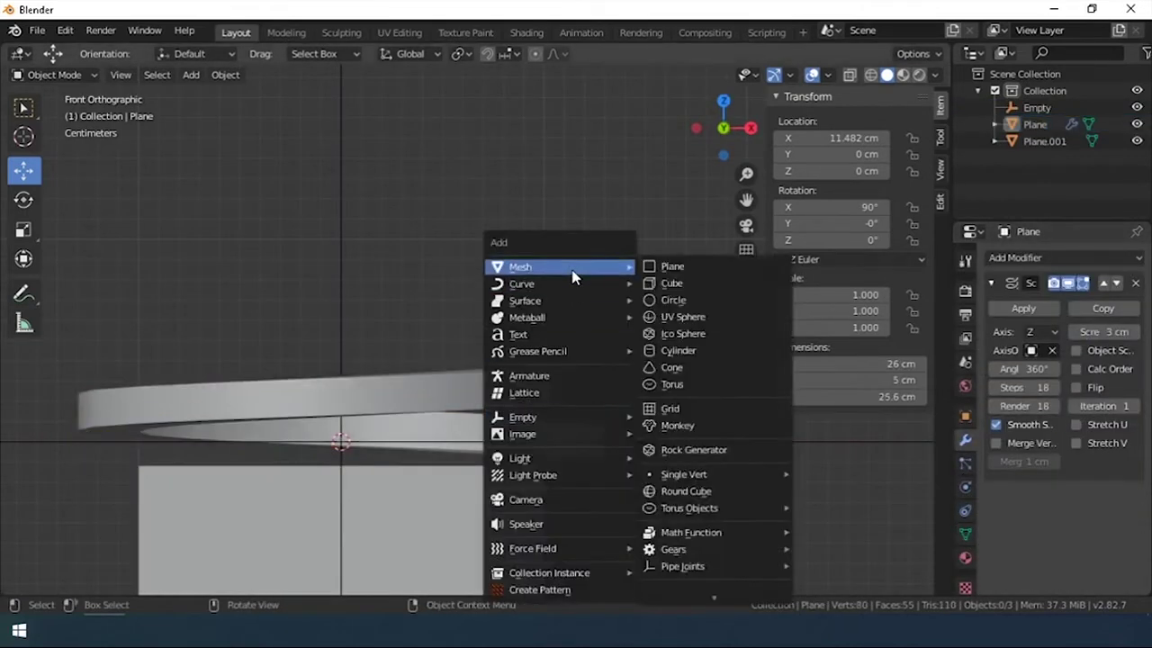
left_click(673, 265)
key("r")
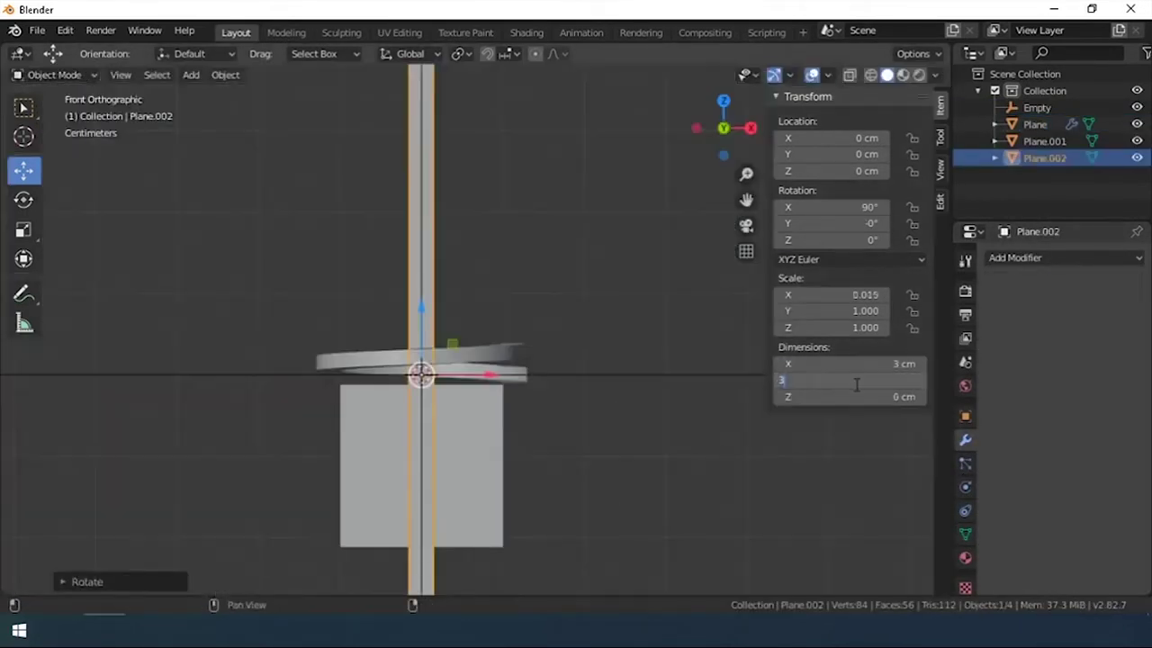
scroll(472, 405, "up", 5)
key("g")
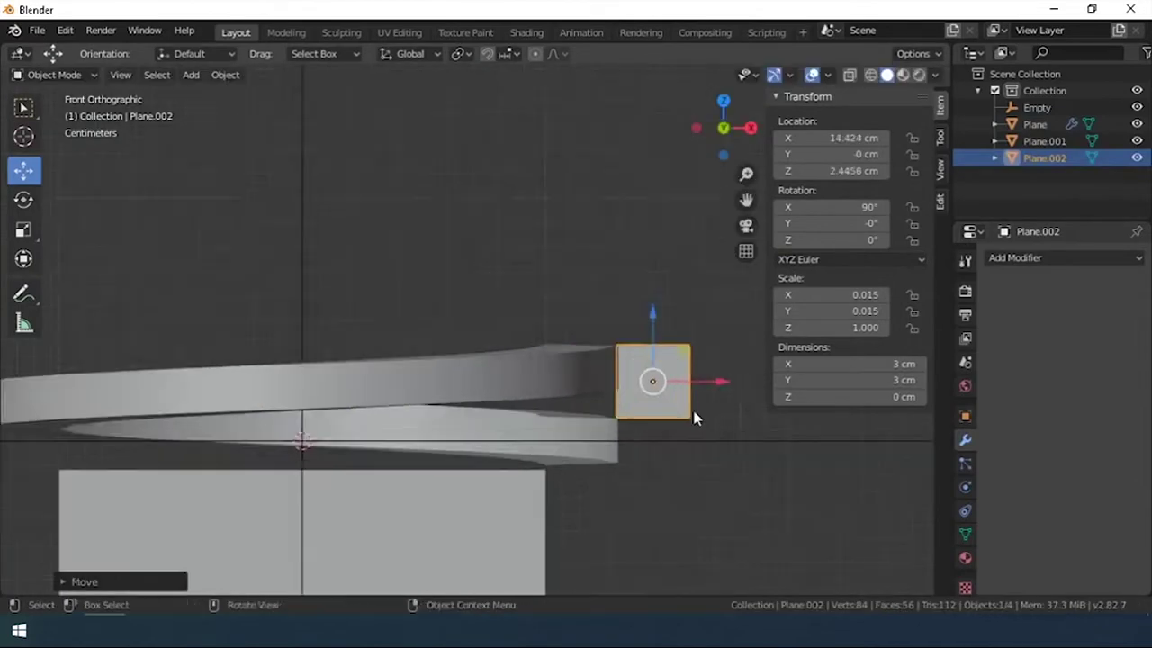
left_click(442, 407)
scroll(442, 408, "up", 3)
key("shift+Tab")
left_click(459, 122)
key("g")
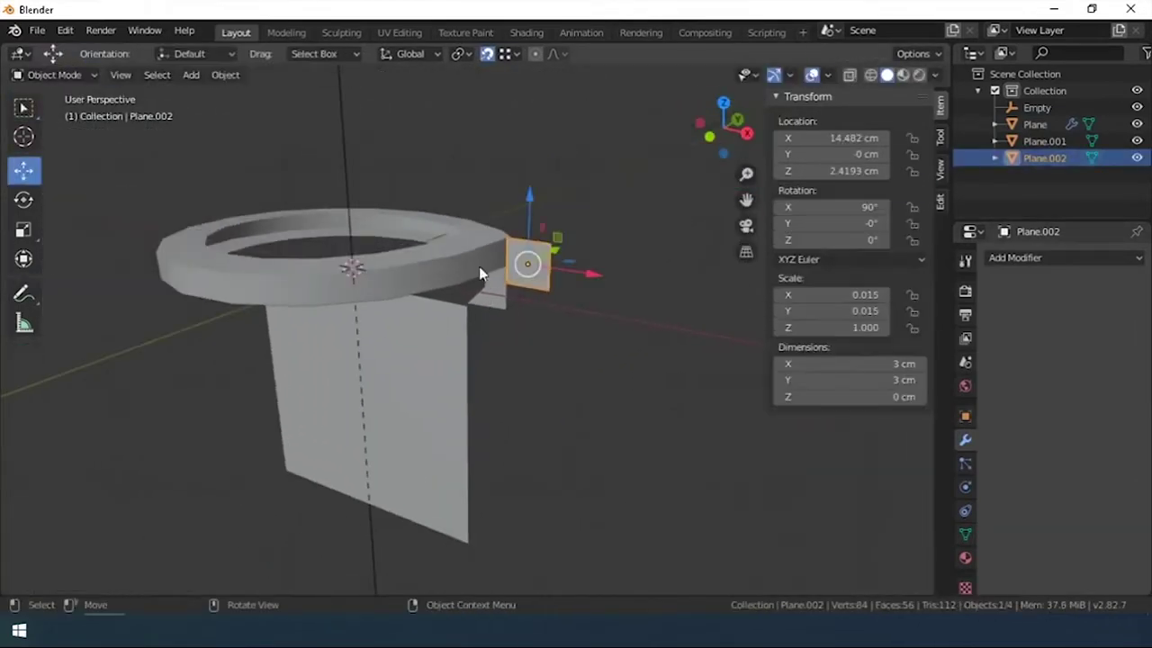
- Set the spiral thread's screw offset precisely to about 4.84 cm
left_click(436, 340)
key("KP_1")
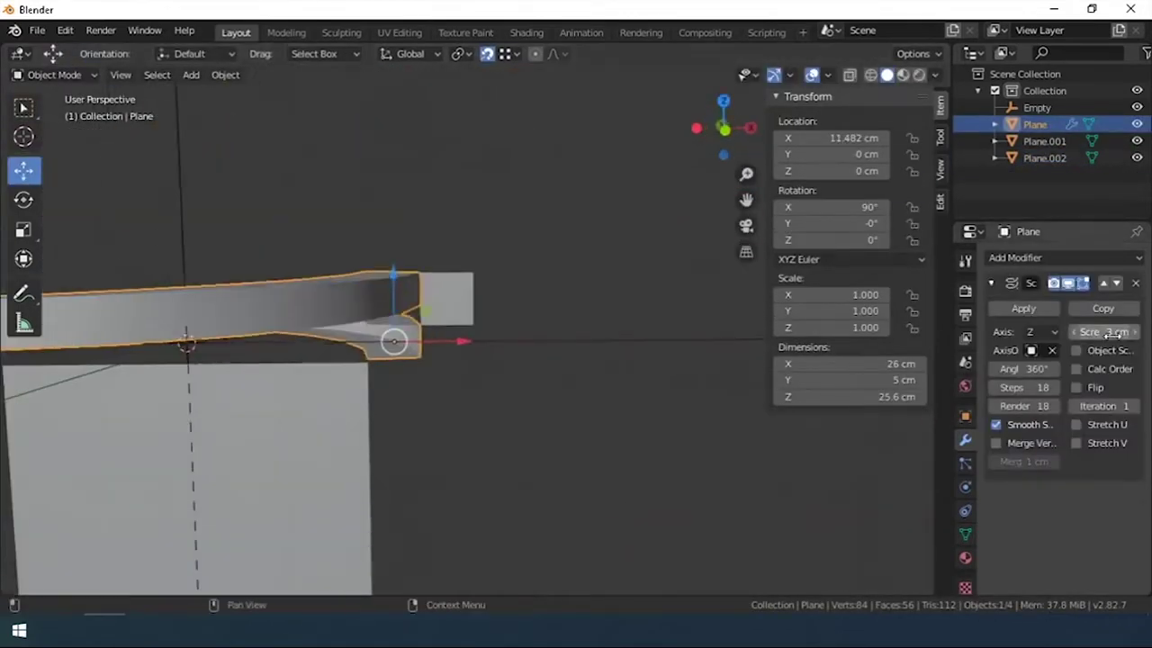
mouse_move(1103, 331)
left_mouse_down()
mouse_move(1113, 333)
mouse_move(1089, 333)
mouse_move(1100, 332)
left_mouse_up()
scroll(579, 296, "up", 3)
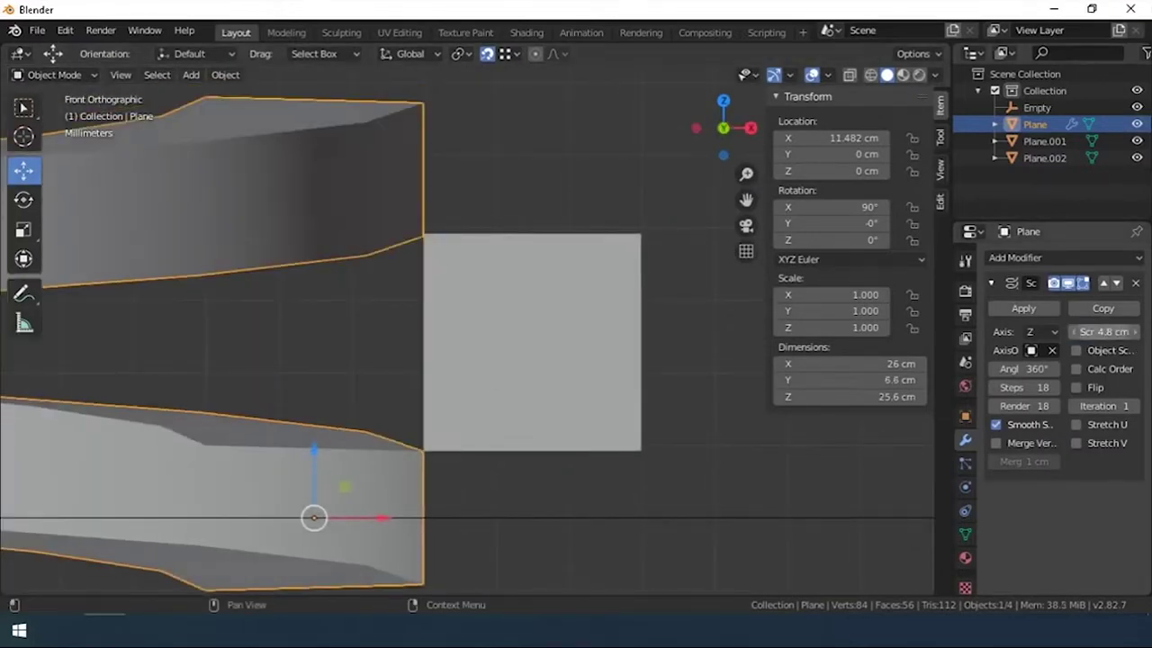
left_click(1096, 331)
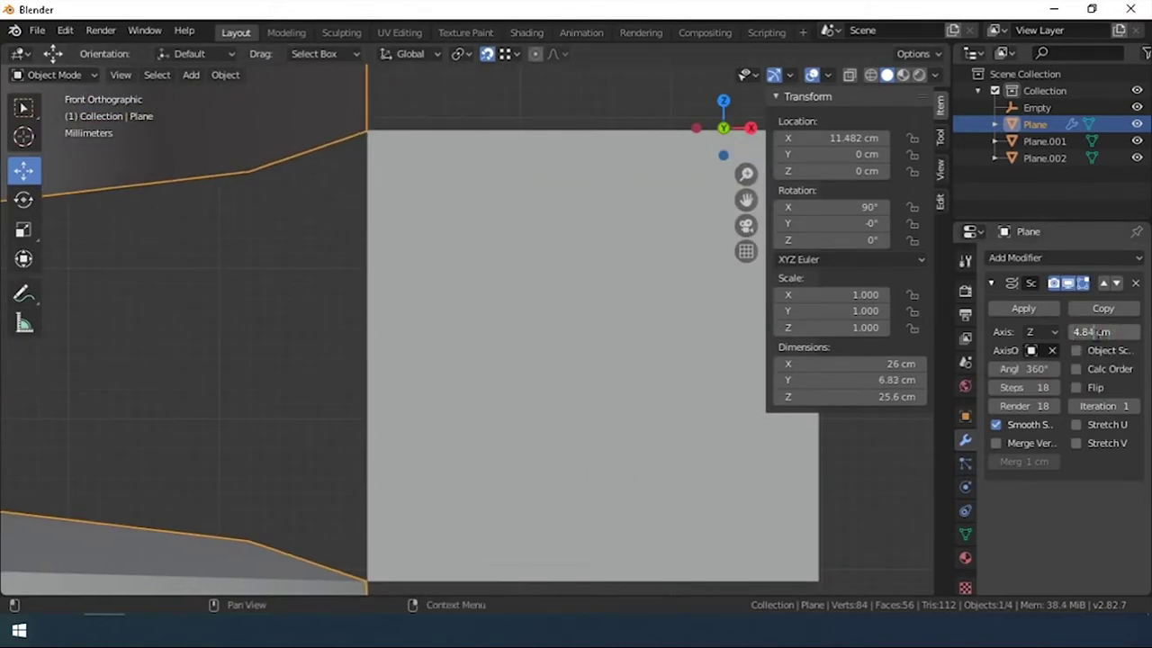
key("Return")
scroll(477, 324, "down", 5)
- Add an Array modifier to the thread and shift the copies upward into a spiral
left_click(1014, 259)
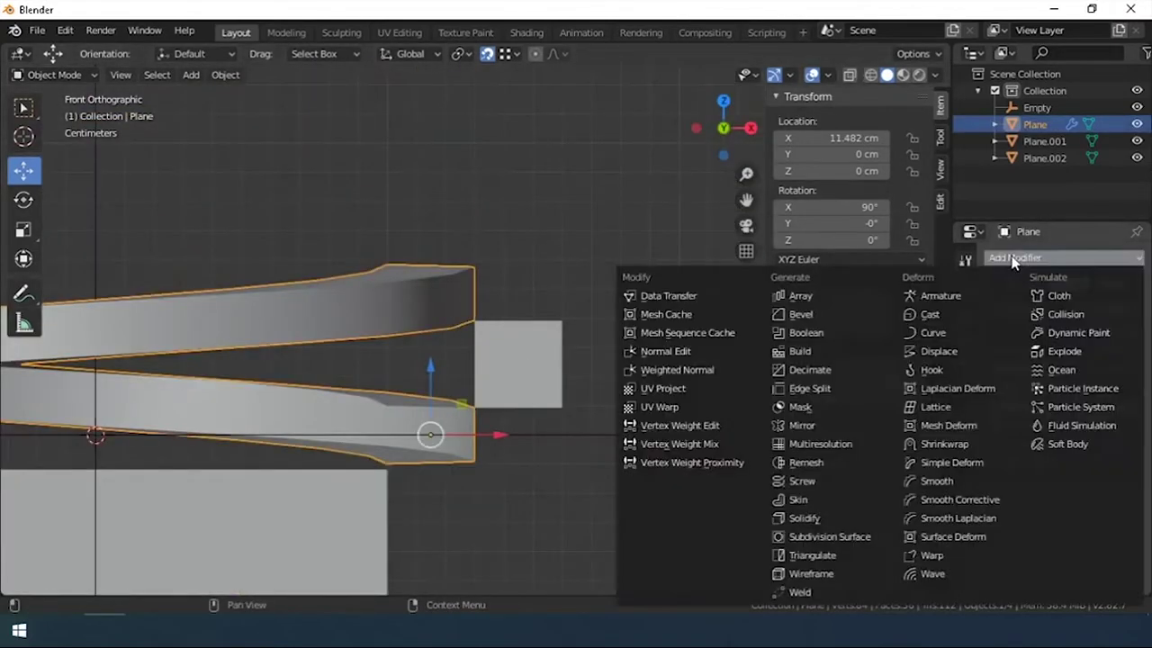
left_click(800, 296)
scroll(1105, 486, "down", 5)
key("Return")
middle_click_drag(540, 351, 423, 360)
left_click_drag(1102, 488, 1080, 489)
middle_click_drag(576, 360, 504, 378)
scroll(1080, 378, "up", 5)
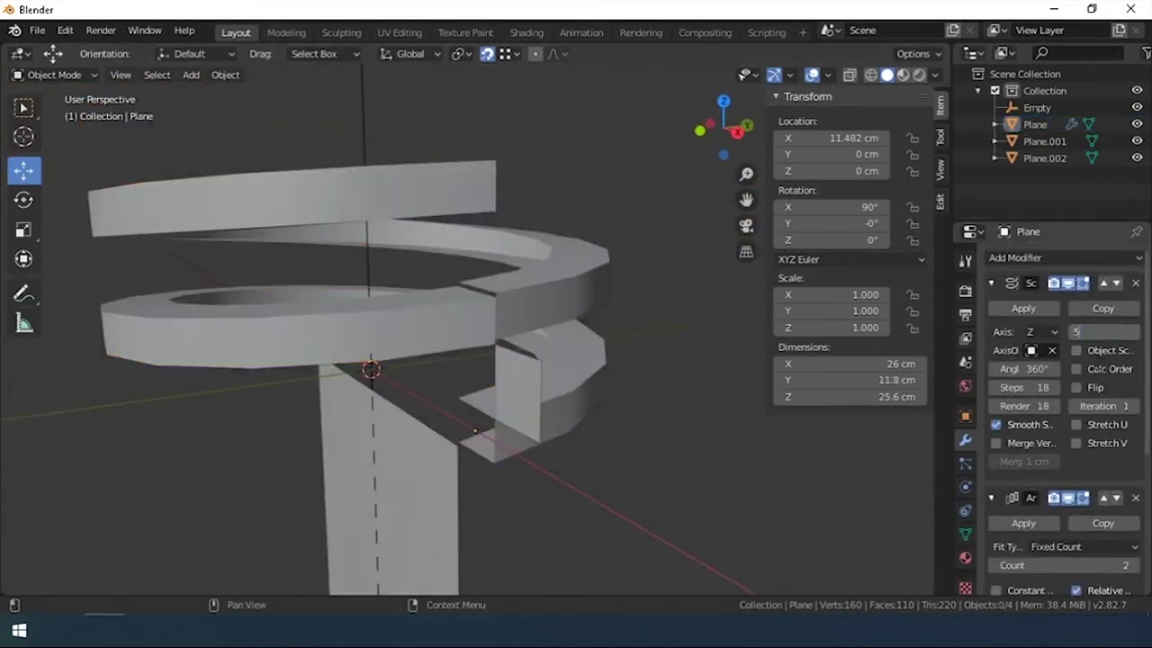
- Fine-tune the array's relative offset to 0.715 and check the seams between turns
left_click(405, 333)
scroll(1080, 405, "down", 5)
left_click_drag(1093, 490, 1075, 494)
scroll(560, 267, "up", 3)
middle_click_drag(561, 267, 540, 297)
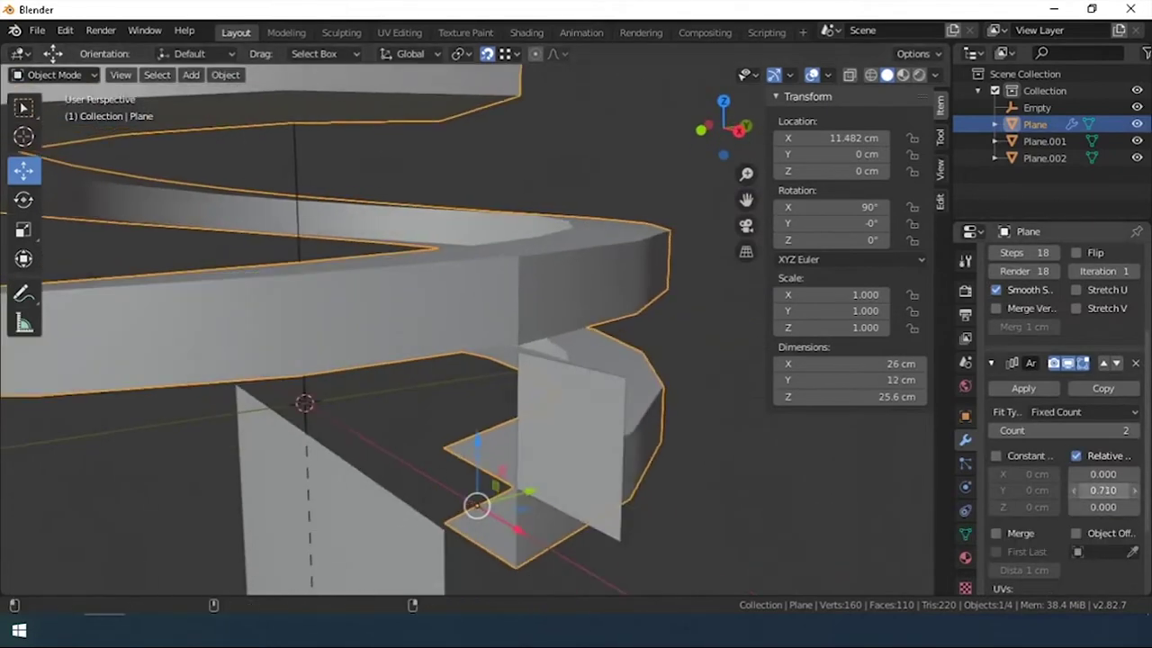
middle_click_drag(540, 360, 489, 329)
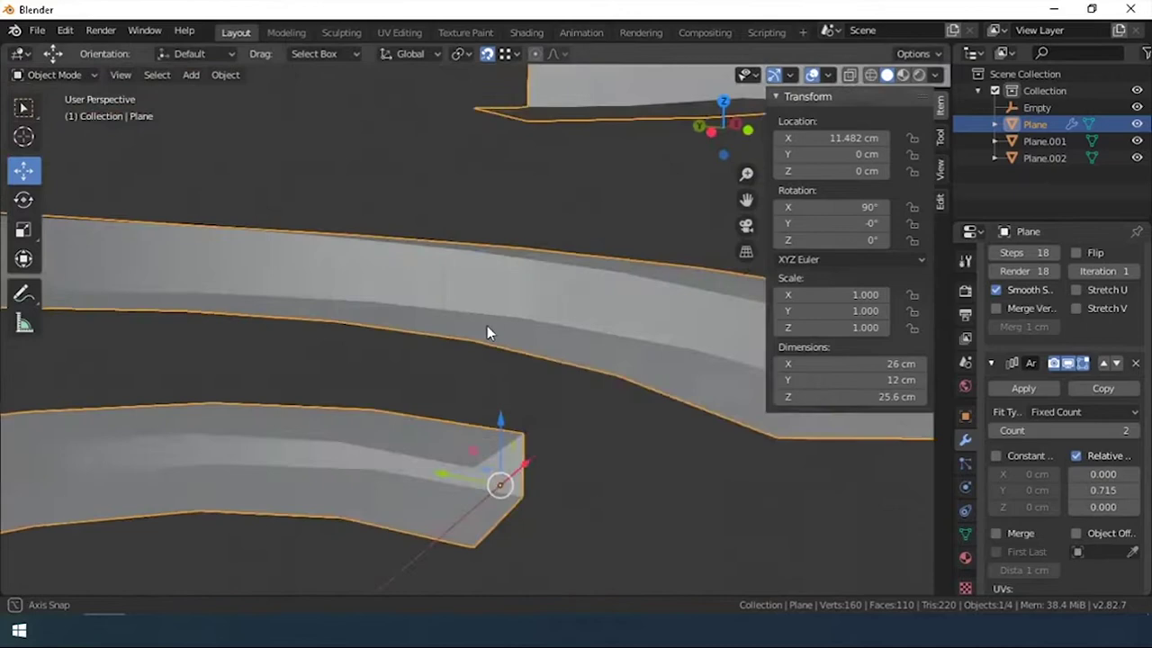
scroll(489, 329, "down", 4)
left_click(991, 282)
middle_click_drag(471, 398, 504, 360)
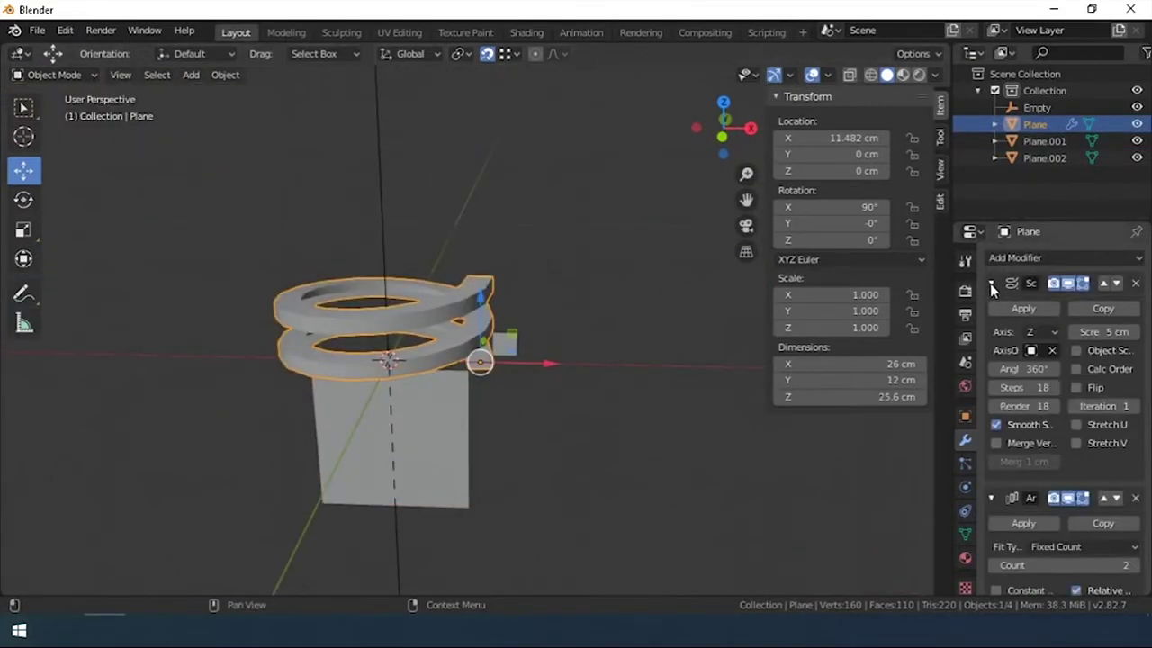
- Set the array count to 19 thread copies
left_click(990, 283)
left_click(1062, 380)
type("9")
- Give the duplicated plane a Y dimension of 110 cm
left_click(1022, 256)
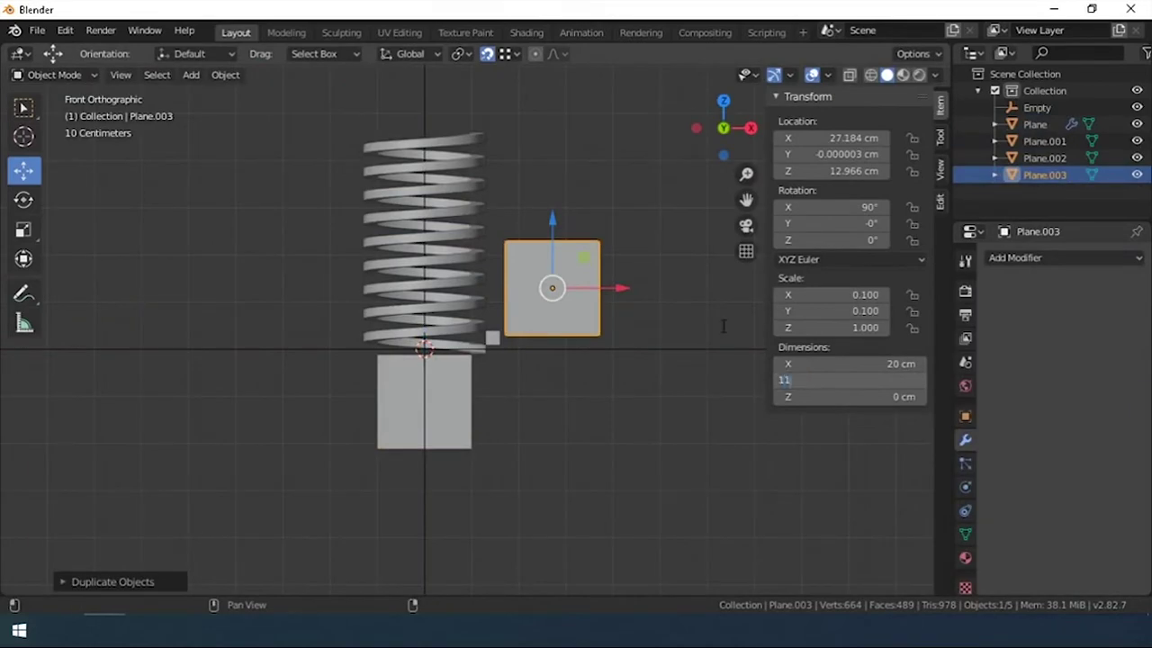
type("0")
key("Return")
scroll(538, 309, "down", 2)
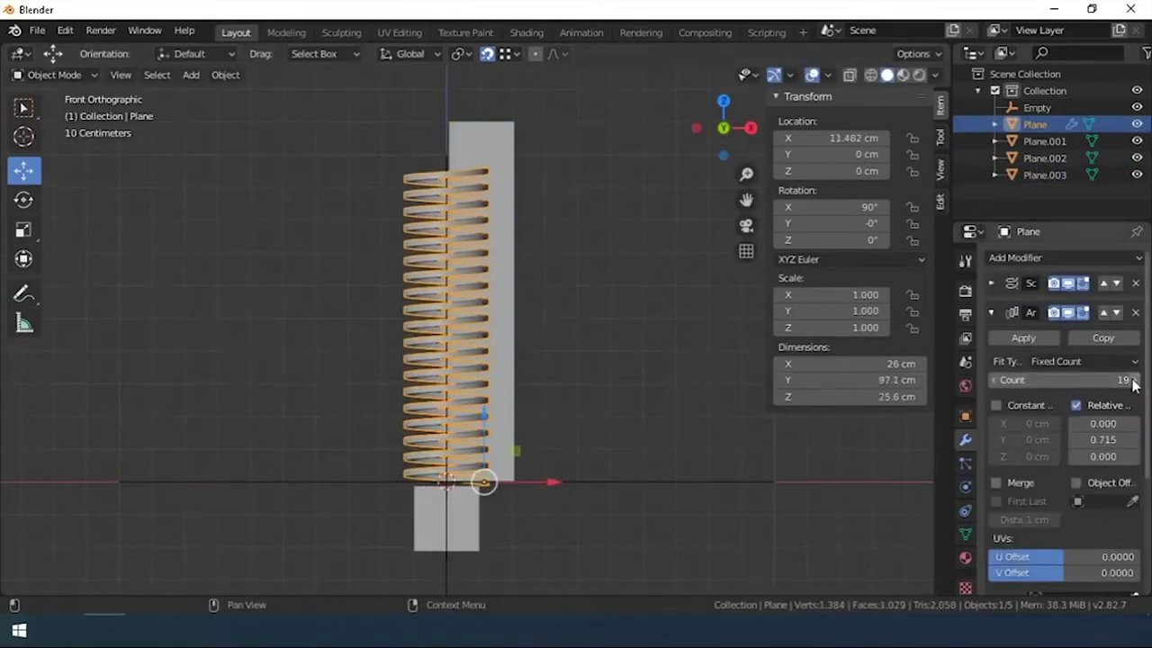
scroll(549, 232, "up", 5)
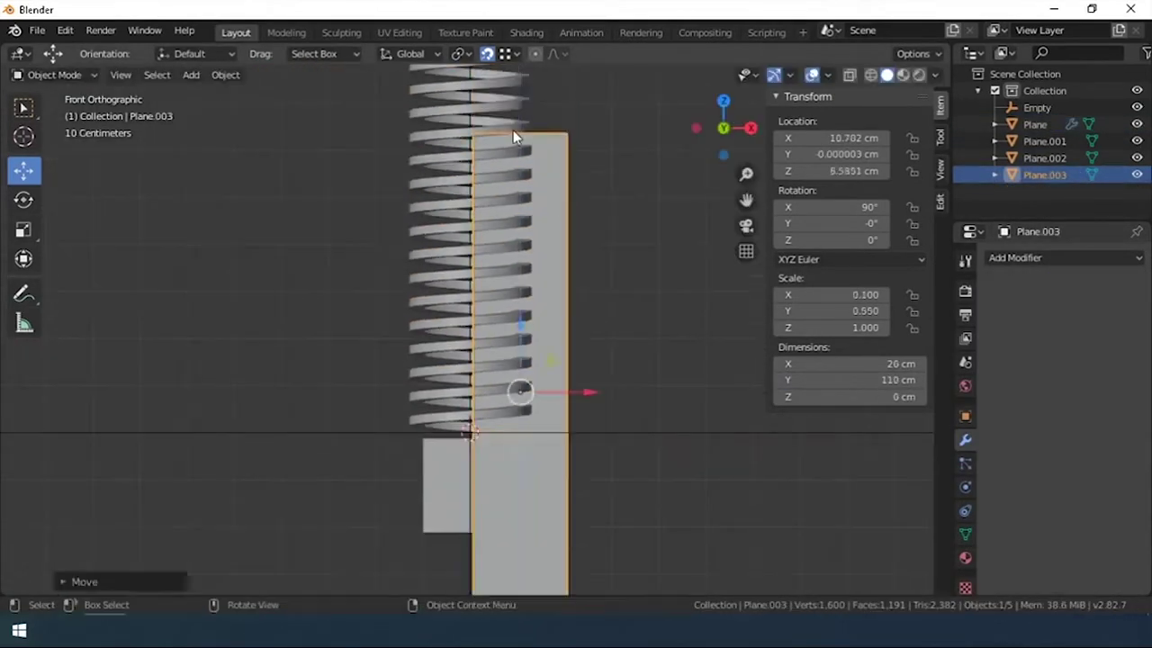
- Place the tall plane, then delete the helper planes
left_click(519, 135)
scroll(511, 350, "down", 3)
middle_click_drag(511, 350, 450, 503)
key("Delete")
left_click(434, 540)
key("Delete")
- Select the spring and inspect its top end from several angles
middle_click_drag(419, 429, 520, 363)
left_click(519, 362)
middle_click_drag(594, 297, 578, 360)
scroll(555, 261, "up", 4)
scroll(503, 347, "down", 5)
scroll(550, 111, "up", 3)
left_click(827, 74)
middle_click_drag(558, 288, 539, 378)
- Save the scene as start.blend
left_click(36, 31)
left_click(63, 220)
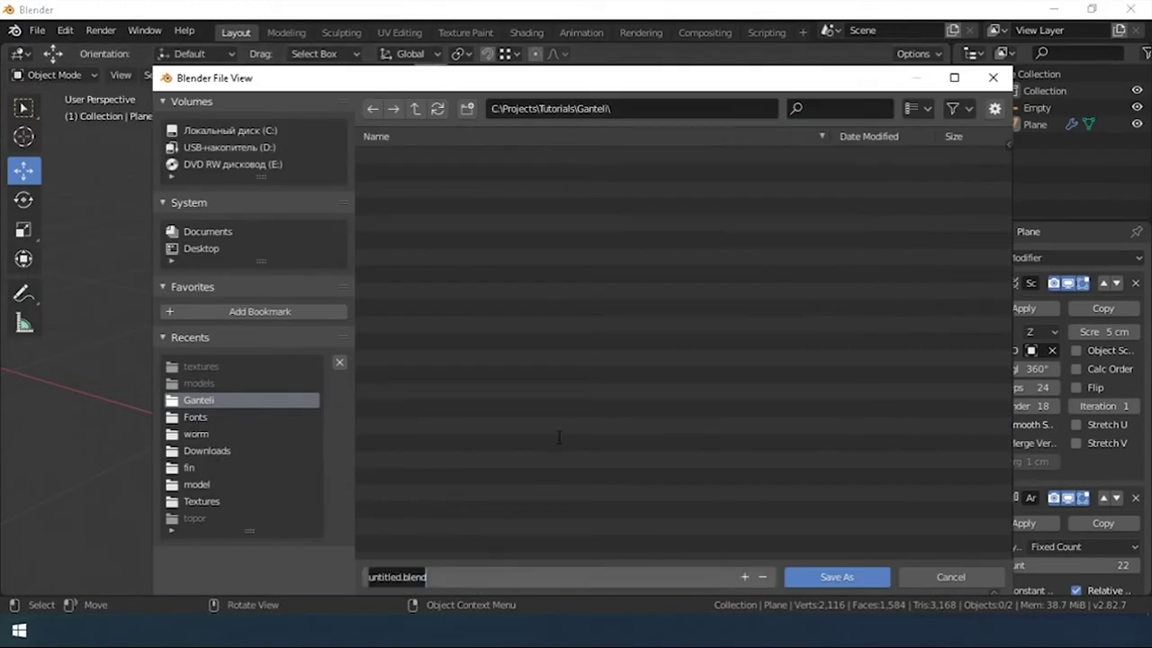
type("start")
key("Return")
- Move the spring and its empty into a new Collection 2 and apply the spring's modifier
key("a")
left_click(504, 517, "shift")
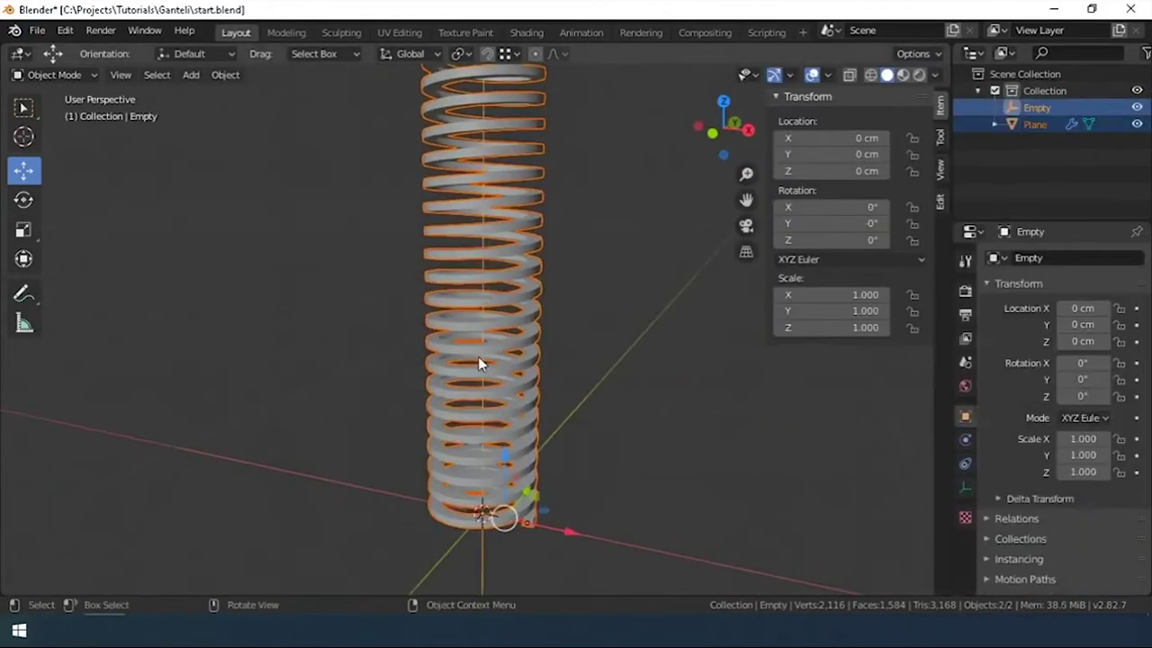
left_click(357, 236)
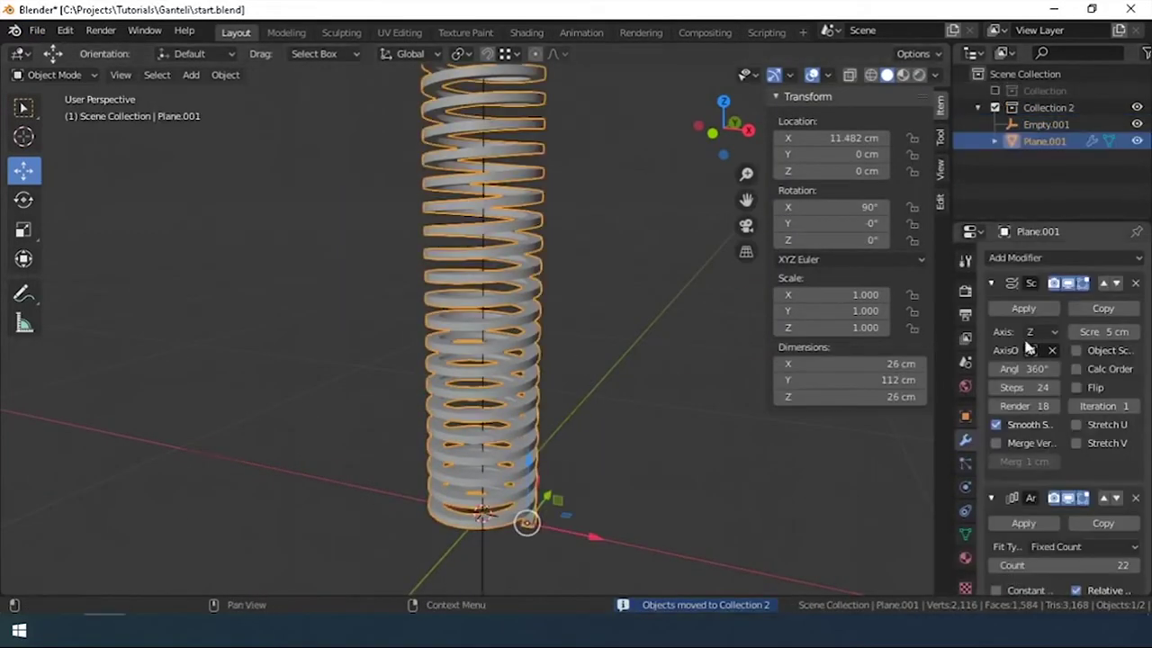
left_click(1032, 311)
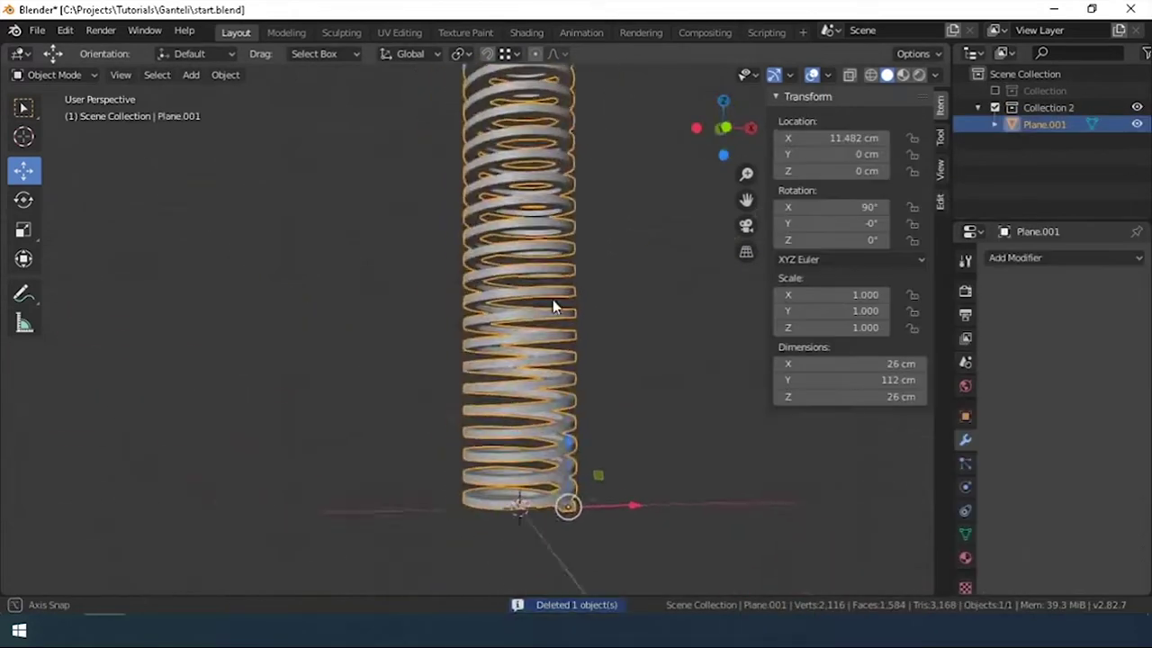
- In Edit Mode, clear the spring's selection and select its top end rim edges
key("Tab")
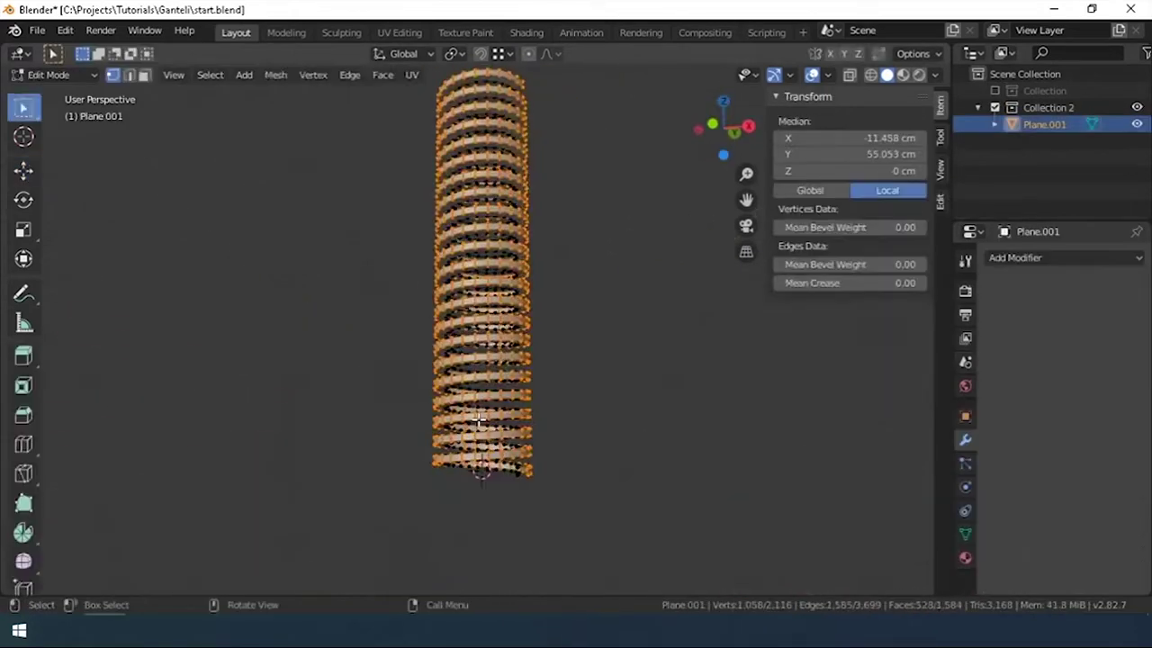
scroll(426, 450, "up", 3)
key("alt+a")
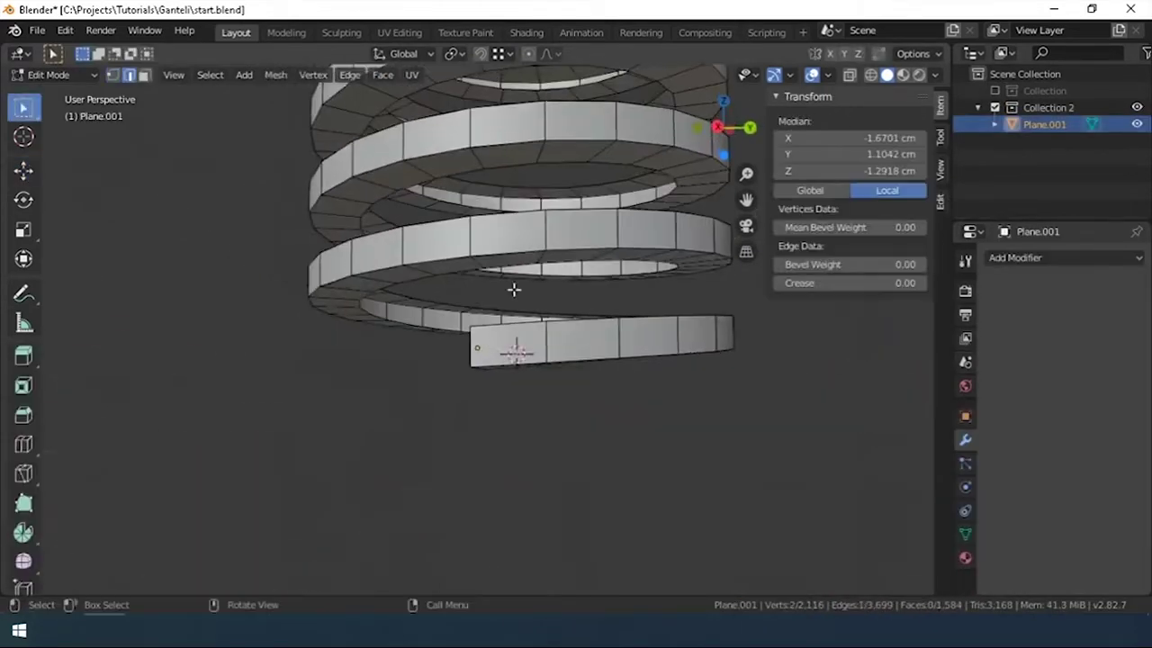
middle_click_drag(514, 288, 514, 380)
scroll(513, 380, "down", 5)
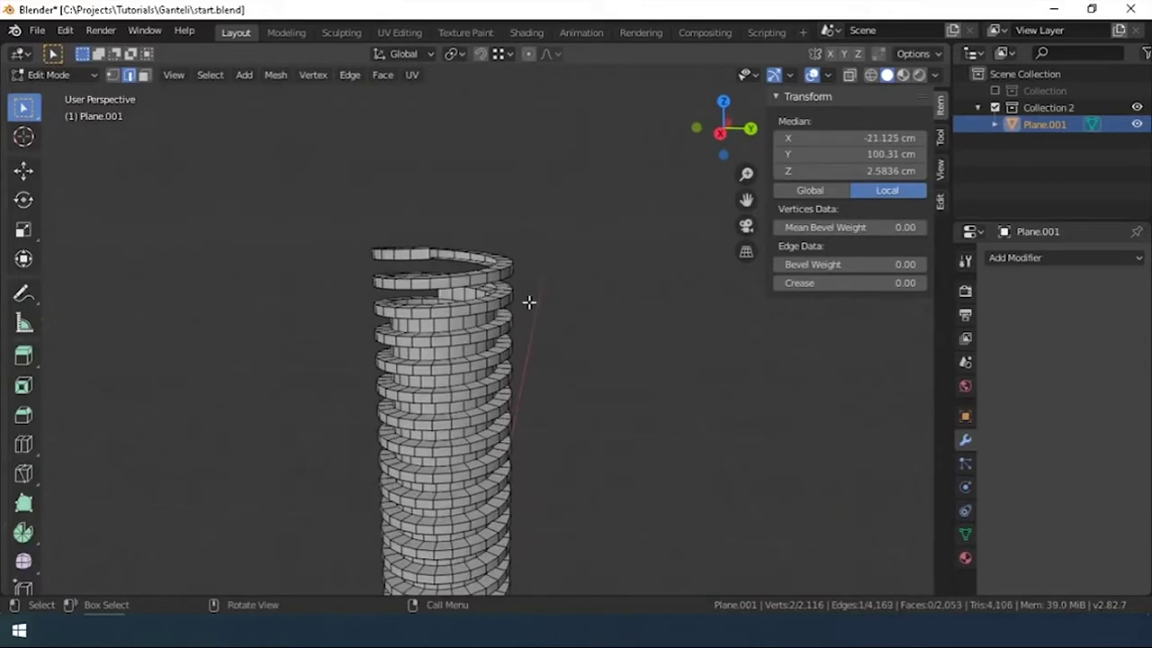
middle_click_drag(527, 304, 195, 331)
left_click(196, 332, "shift")
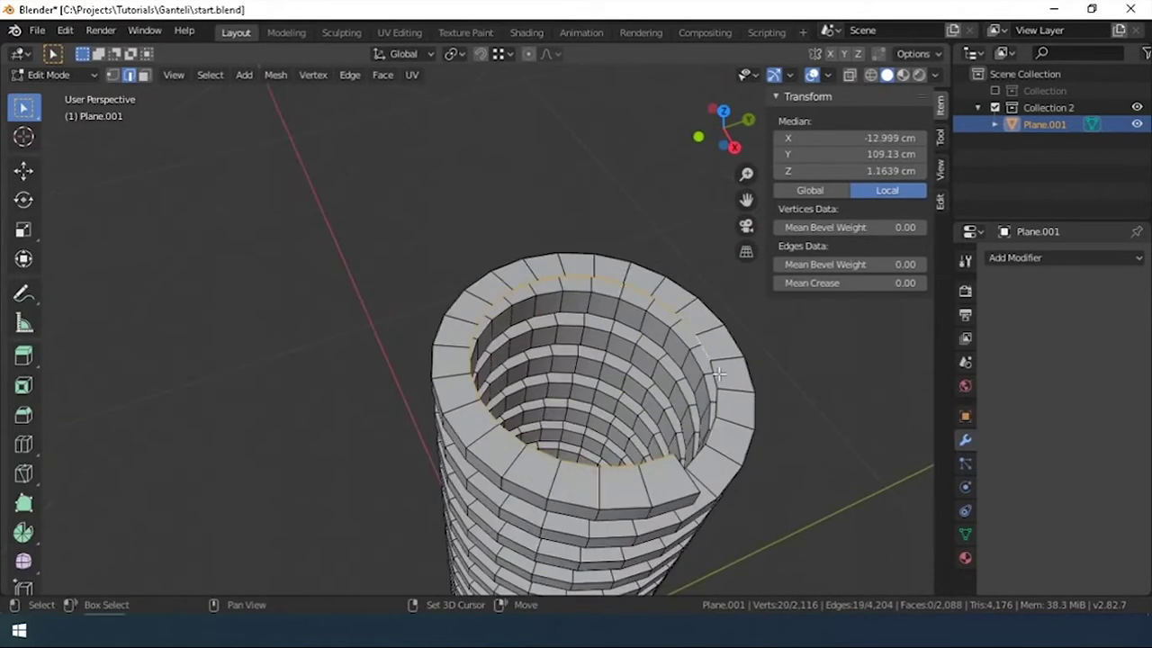
middle_click_drag(507, 438, 528, 442)
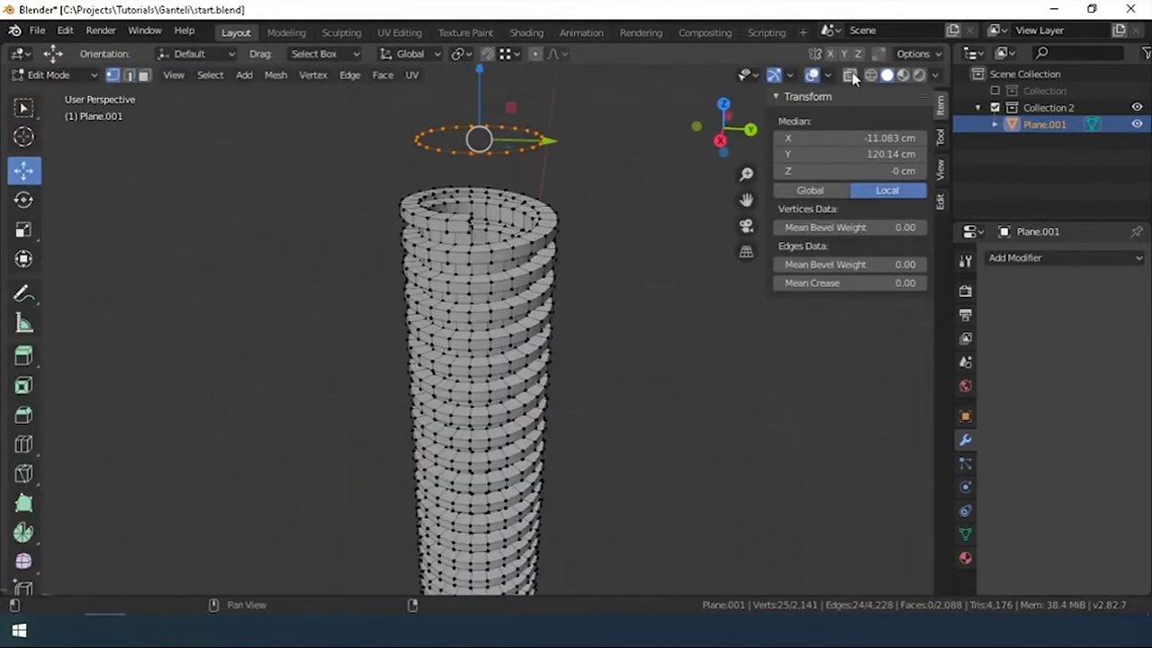
- Move the duplicated ring vertically along Z and fill the gap beside the edge with a face
middle_click_drag(522, 144, 416, 111)
key("g")
key("z")
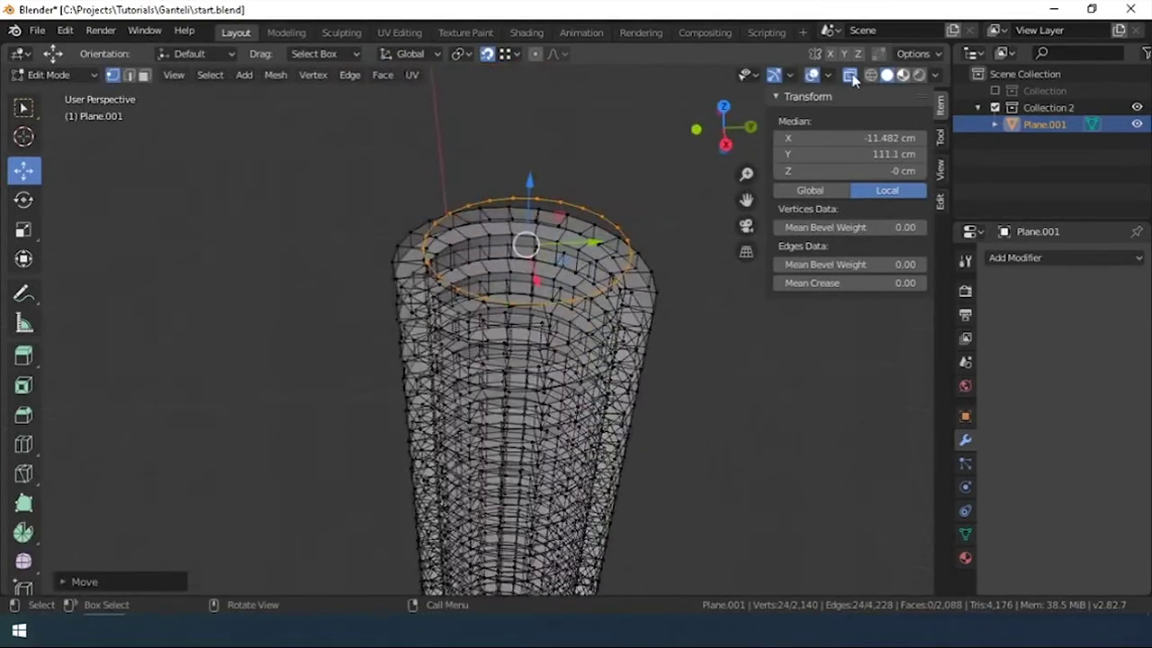
middle_click_drag(423, 180, 432, 176)
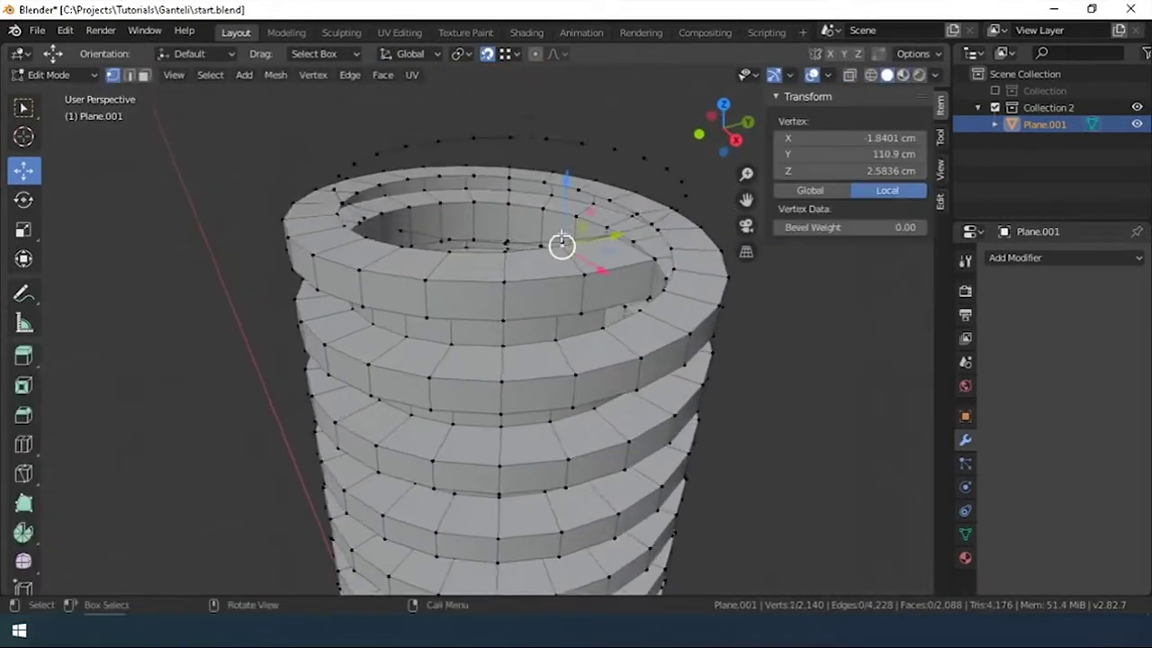
mouse_move(309, 411)
middle_mouse_down()
mouse_move(426, 403)
mouse_move(561, 291)
mouse_move(561, 303)
mouse_move(555, 238)
middle_mouse_up()
key("2")
key("f")
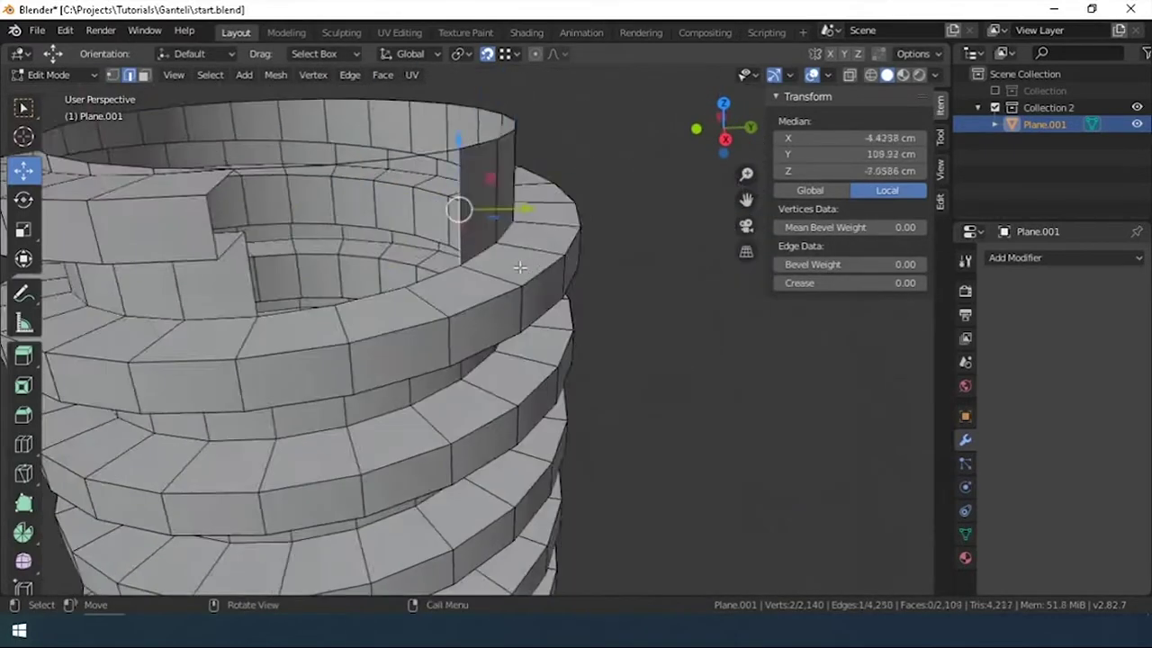
scroll(458, 206, "up", 5)
- Knife-cut a new vertex into the edge at the spiral's end
key("alt+a")
key("k")
left_click(486, 219)
key("Return")
middle_click_drag(486, 219, 301, 293)
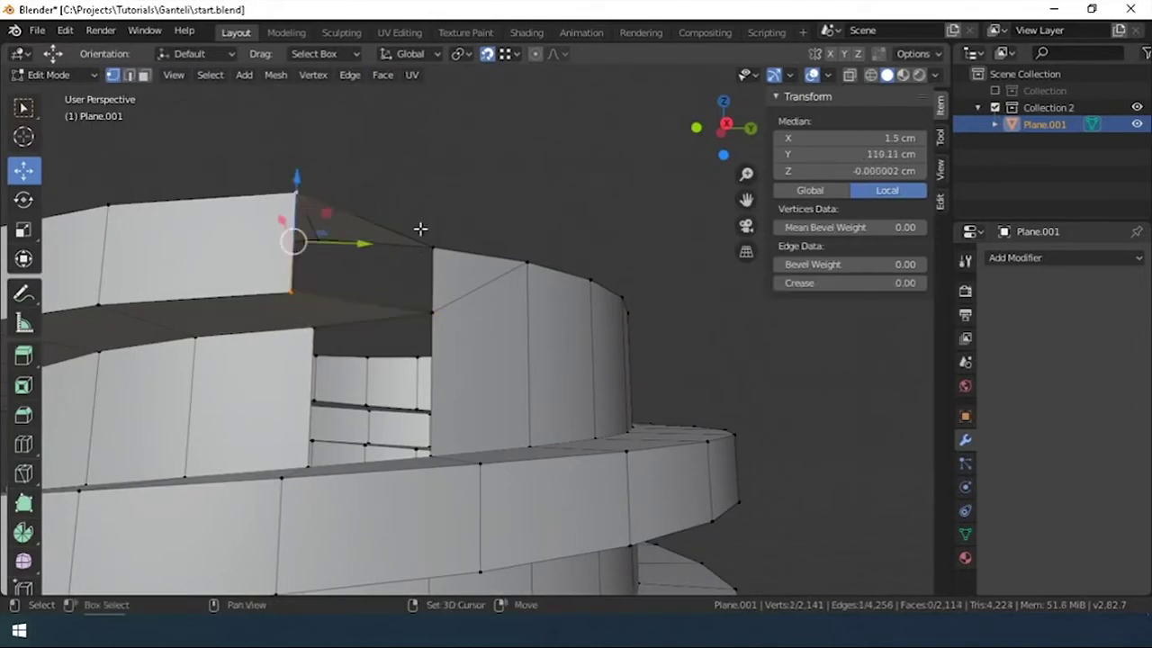
scroll(445, 315, "down", 6)
middle_click_drag(502, 458, 588, 437)
- Merge two overlapping vertices by distance, then leave mesh editing
left_click(438, 339)
scroll(588, 438, "up", 4)
left_click(717, 306, "shift")
key("m")
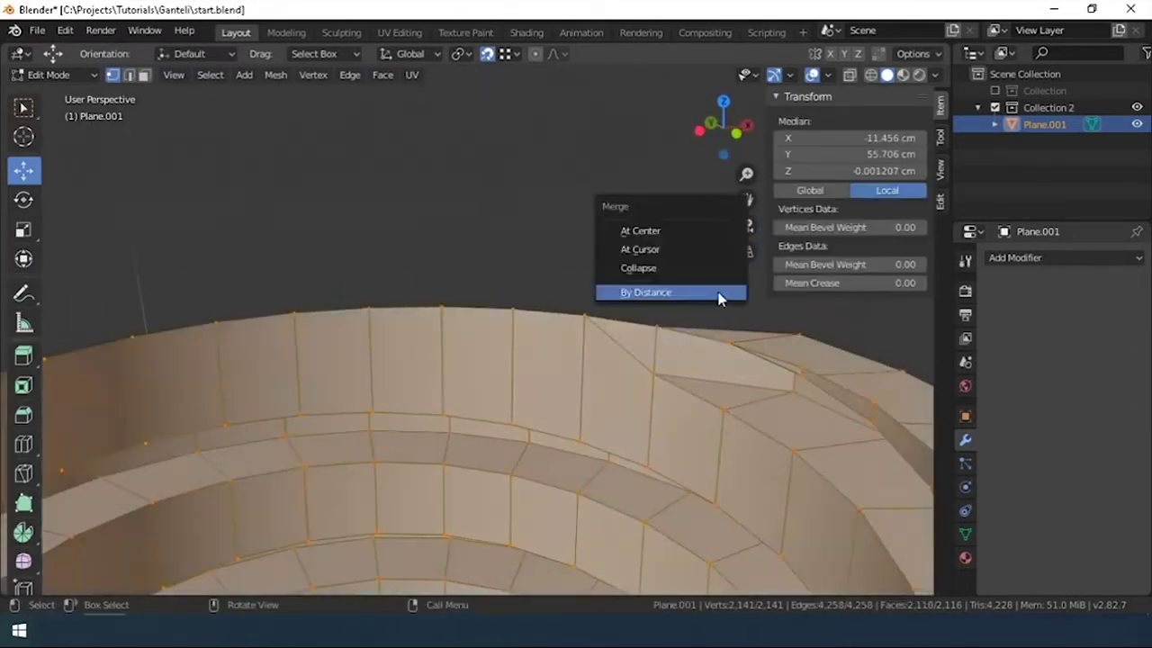
left_click(717, 298)
key("Tab")
key("Tab")
scroll(399, 334, "down", 4)
middle_click_drag(398, 334, 423, 297)
- Shrink the top edge ring inward and cap it with a Grid Fill of span 6
left_click(450, 301, "alt")
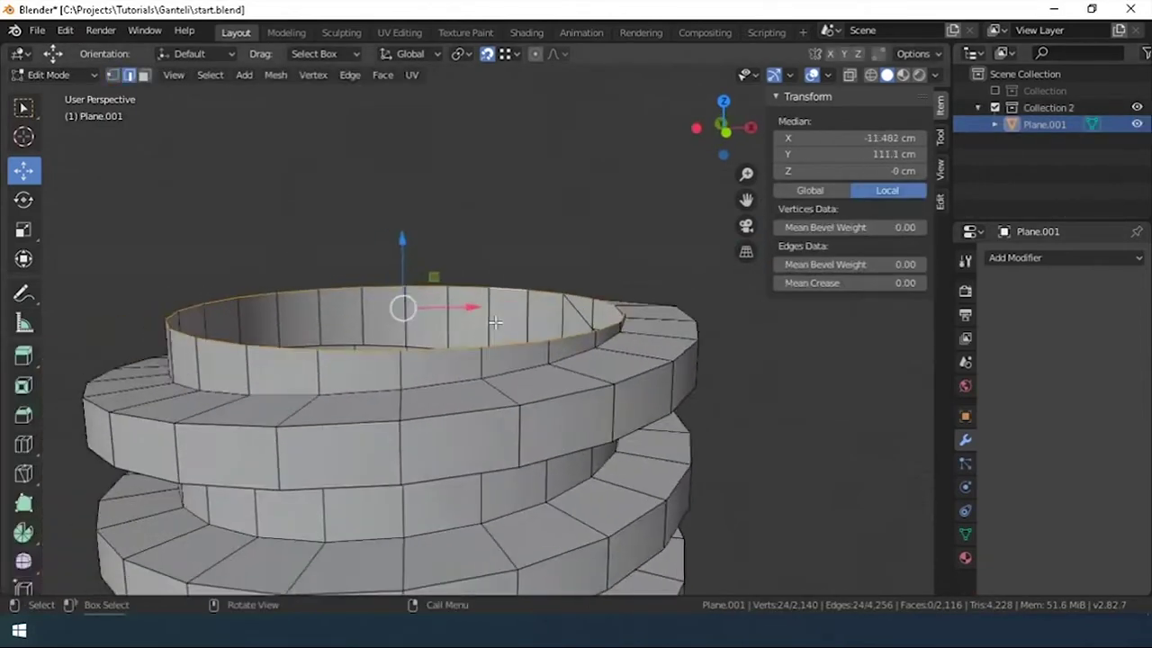
scroll(450, 270, "up", 3)
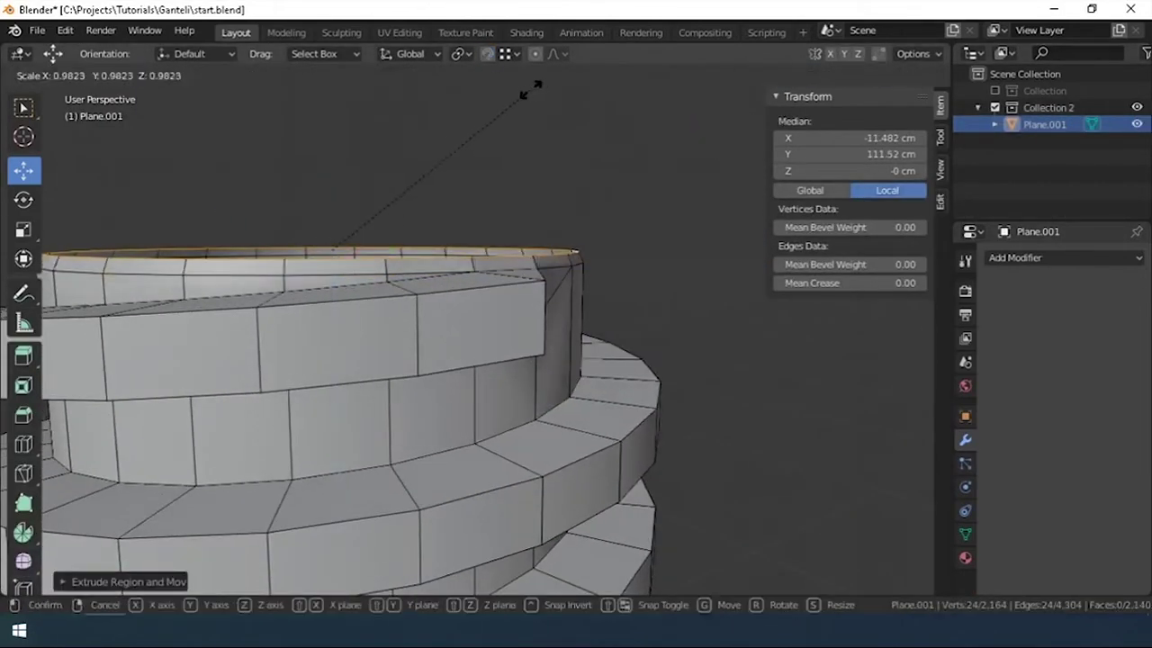
left_click(531, 87)
scroll(531, 87, "down", 3)
middle_click_drag(504, 270, 486, 180)
left_click(382, 74)
left_click(405, 288)
middle_click_drag(405, 288, 378, 198)
left_click(63, 583)
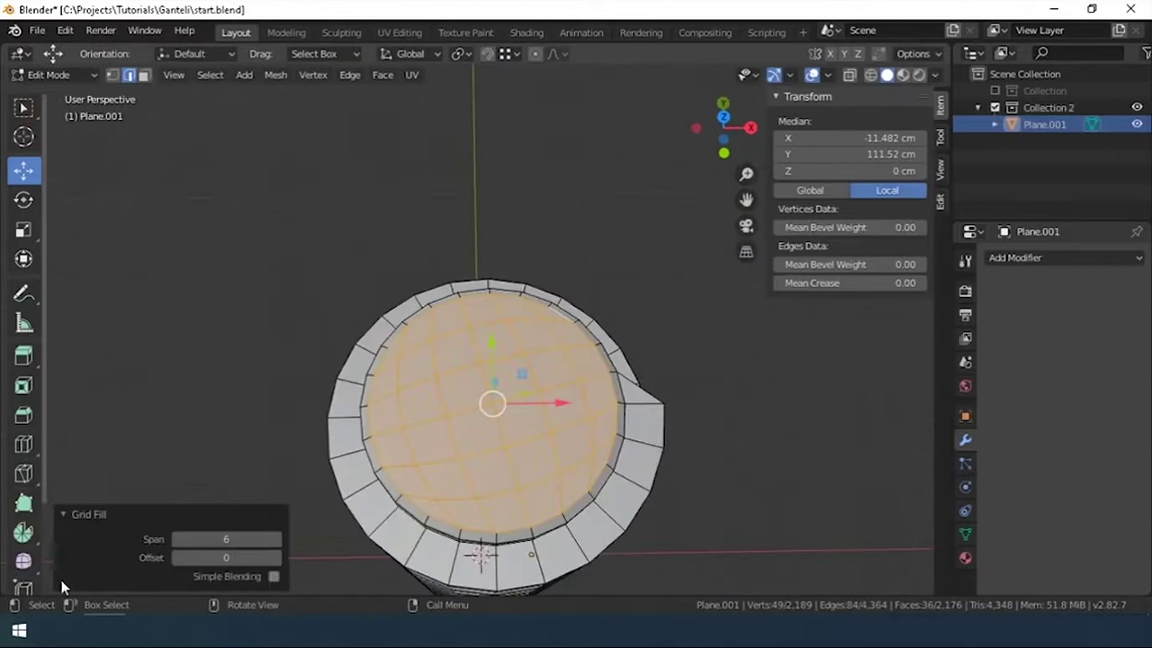
- In vertex mode, grow the selection across the grid-filled cap
middle_click_drag(360, 270, 371, 326)
key("1")
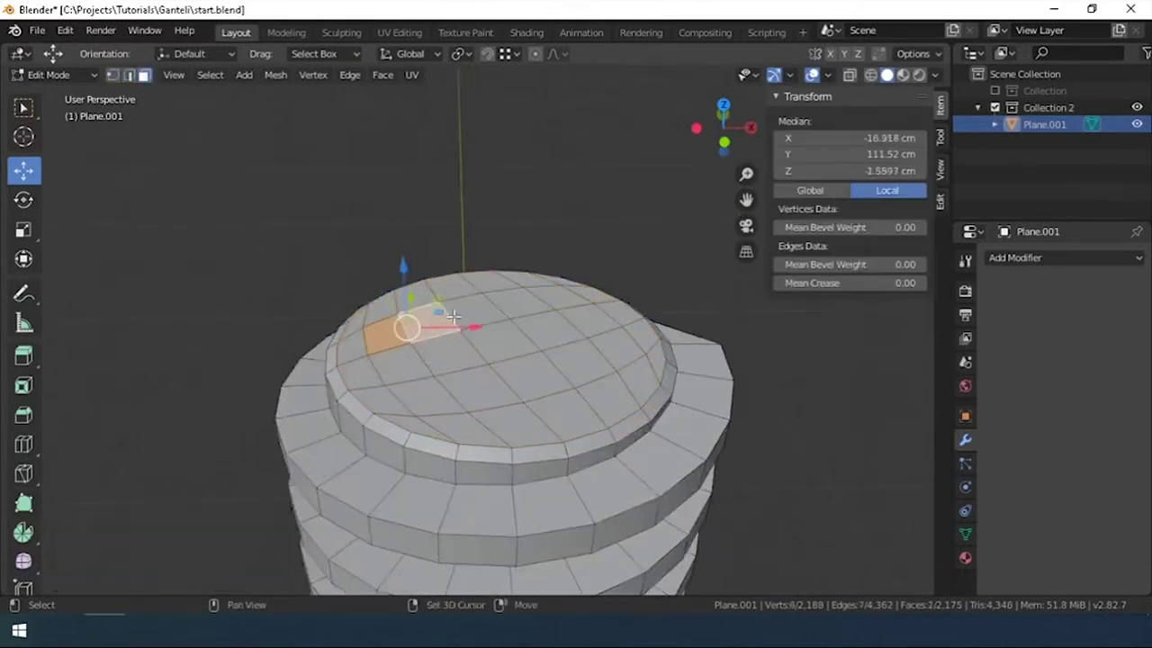
key("ctrl+KP_Add")
scroll(509, 385, "down", 3)
middle_click_drag(509, 385, 454, 359)
- Back in object mode, shade the rod smooth with Auto Smooth and a reduced angle
key("Tab")
right_click(455, 359)
left_click(477, 382)
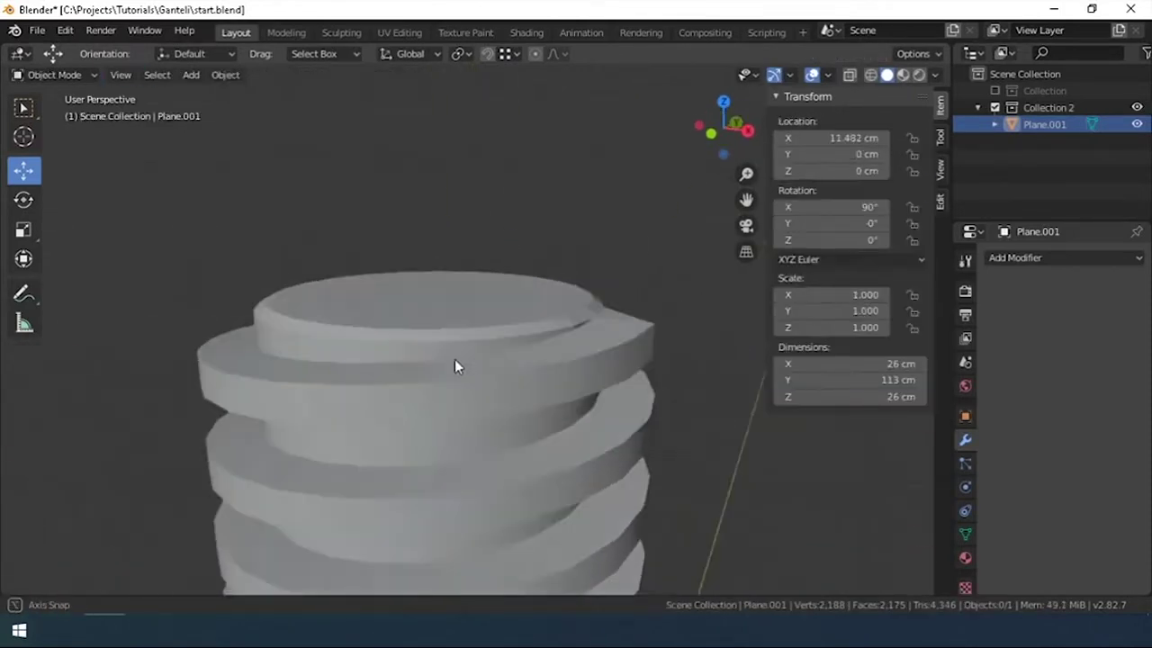
left_click(965, 533)
left_click(1013, 533)
left_click_drag(1091, 557, 1087, 557)
key("1")
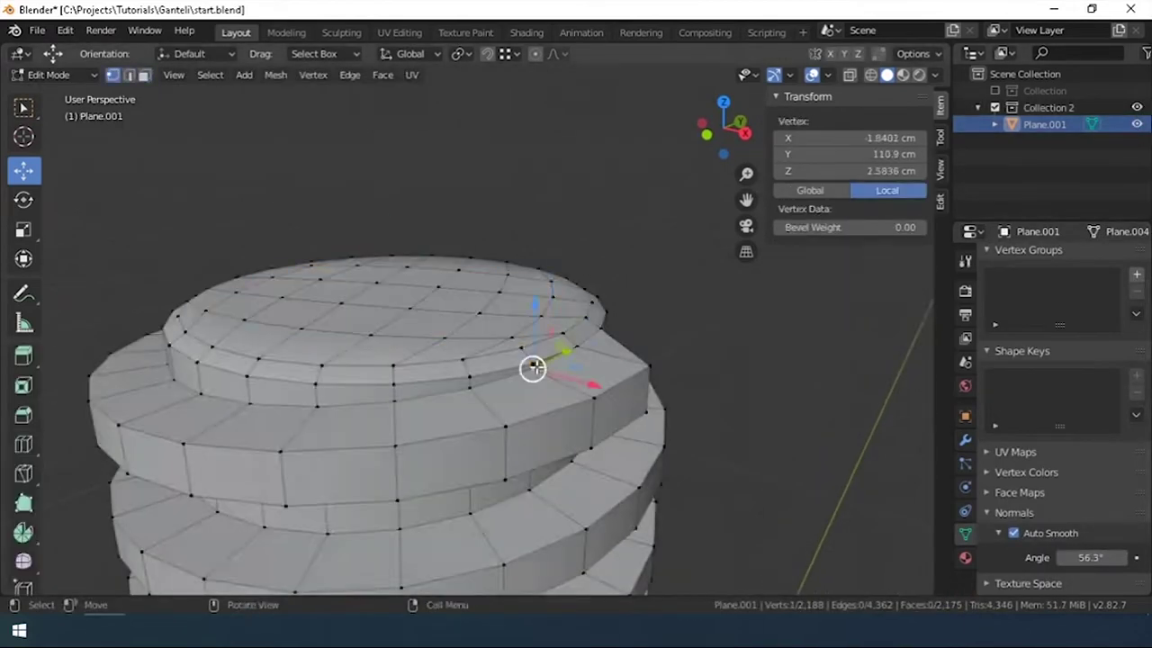
middle_click_drag(532, 368, 514, 384)
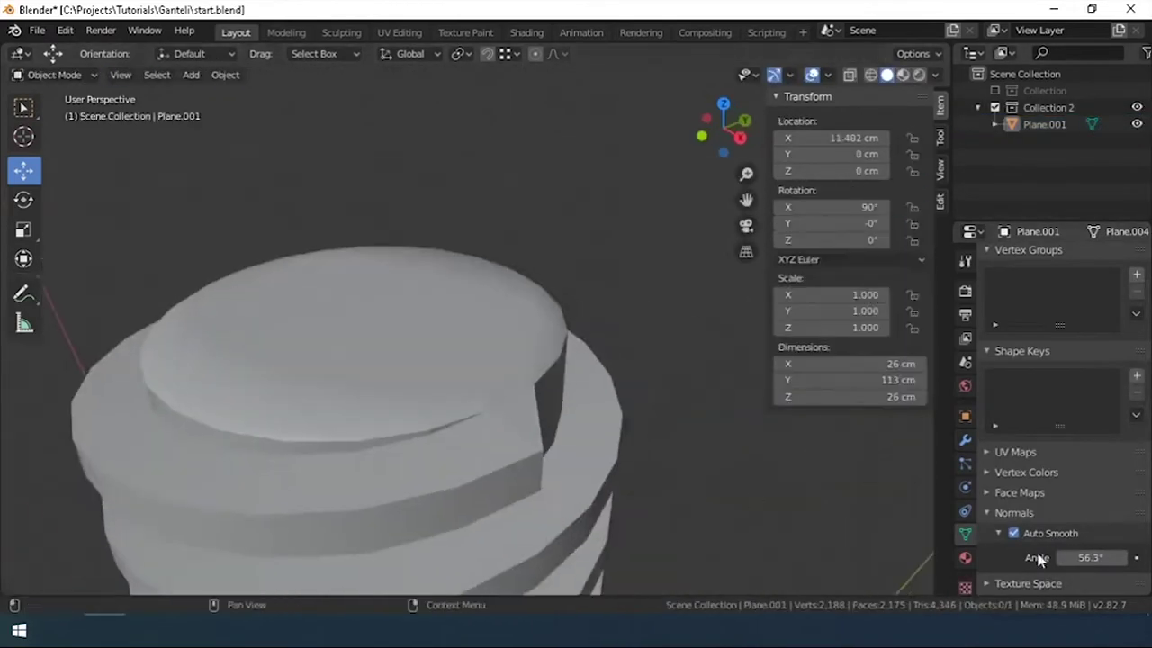
left_click_drag(1091, 557, 1075, 557)
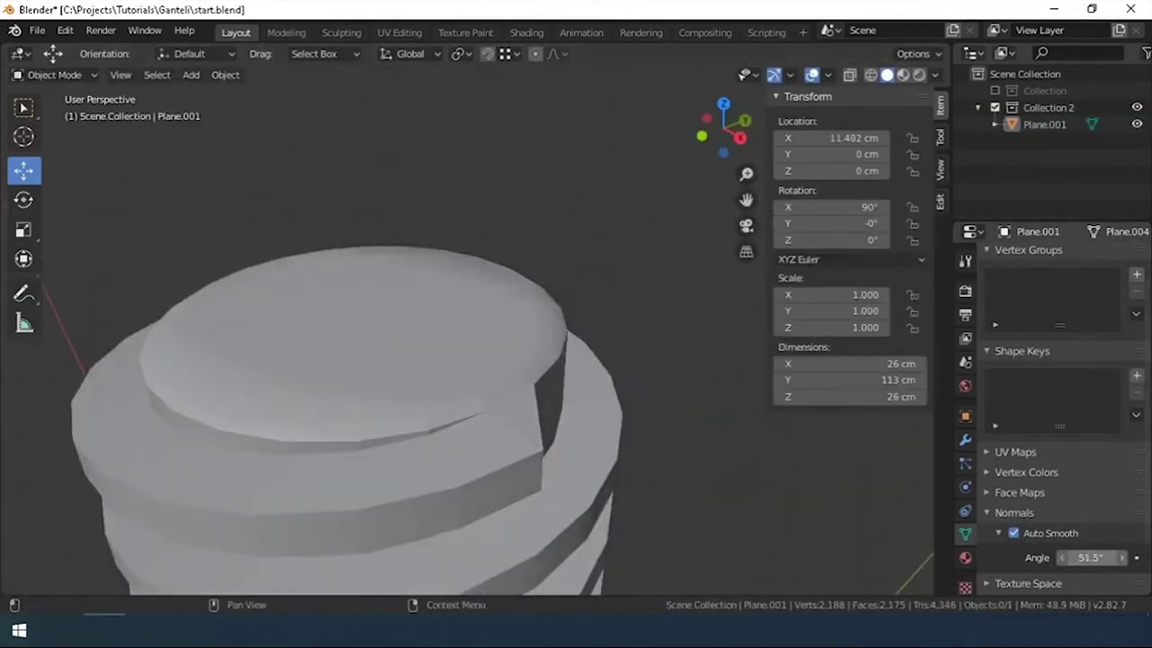
key("1")
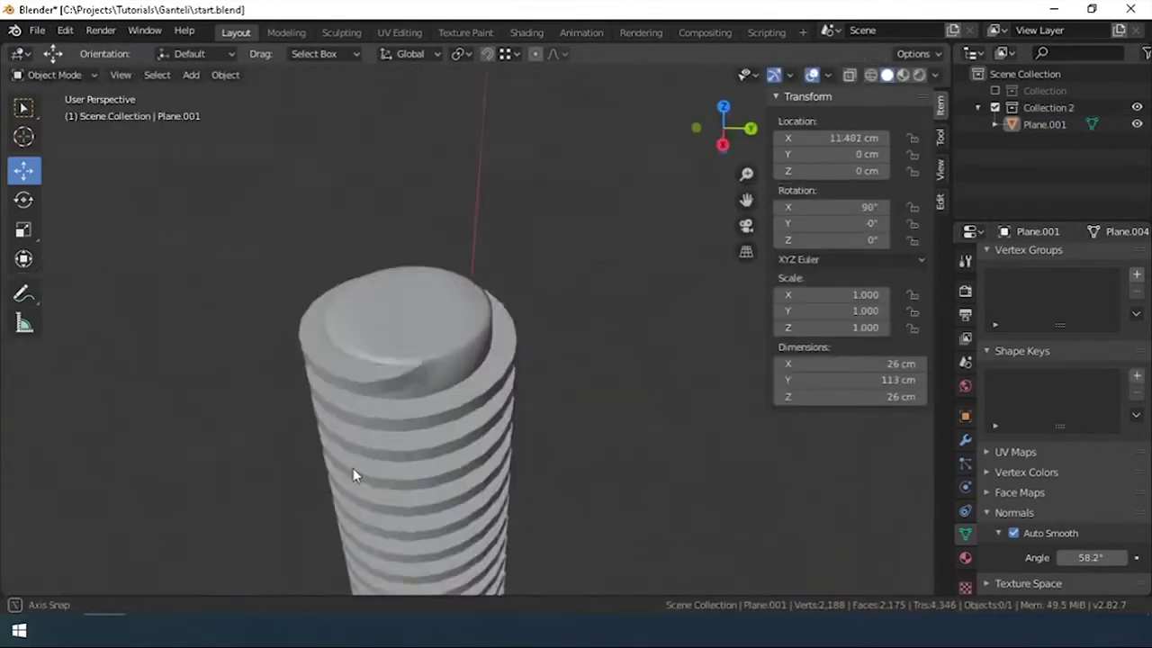
middle_click_drag(355, 471, 387, 405)
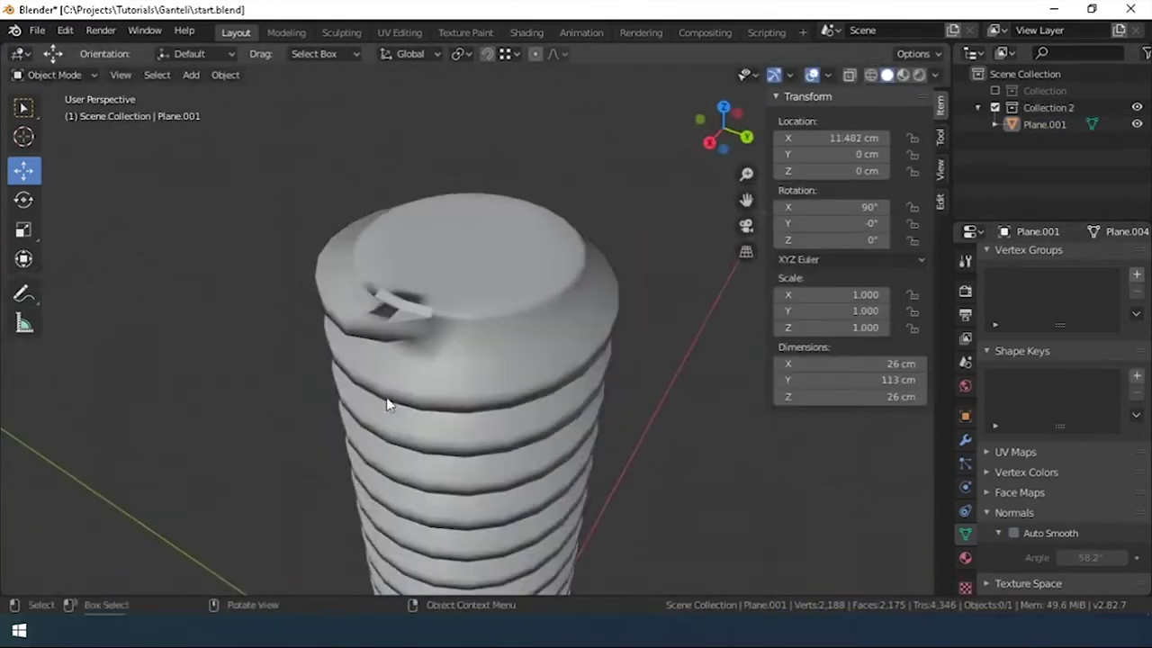
- In edit mode, delete the selected face at the thread's end
scroll(414, 383, "up", 2)
key("Tab")
right_click(450, 352)
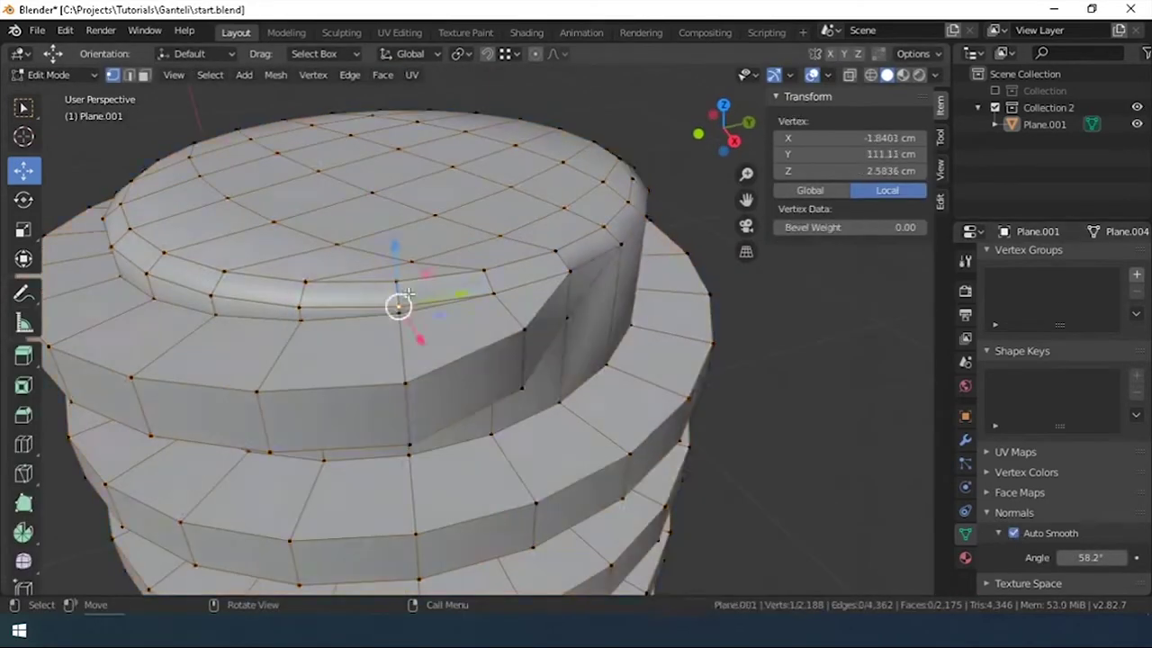
scroll(398, 306, "up", 2)
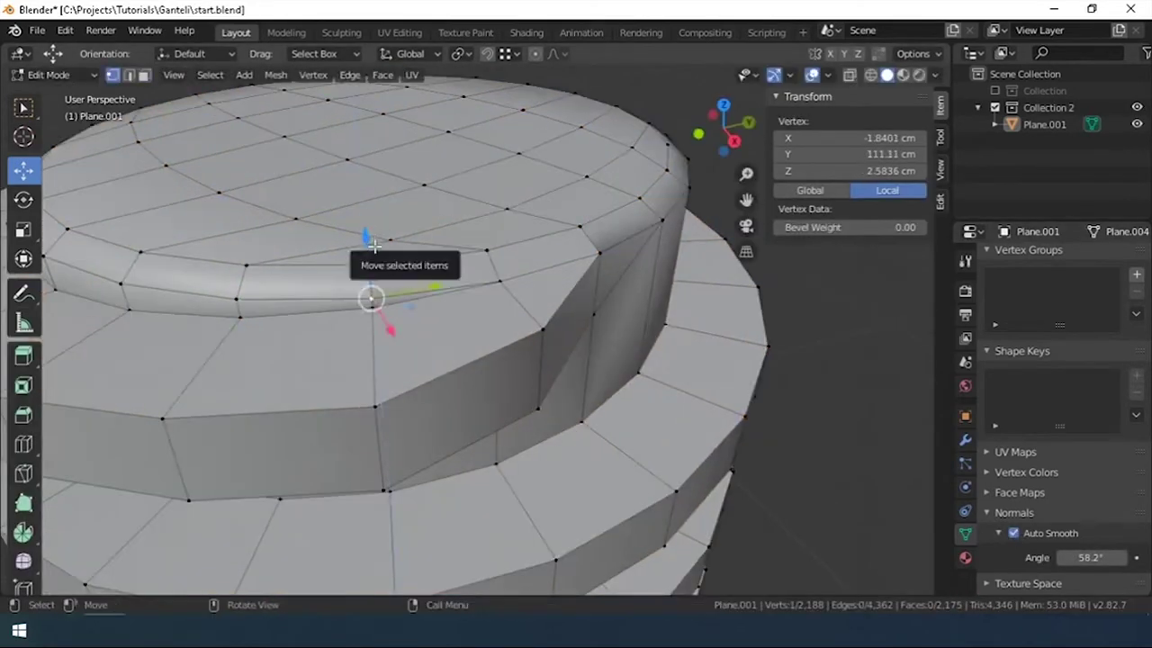
key("x")
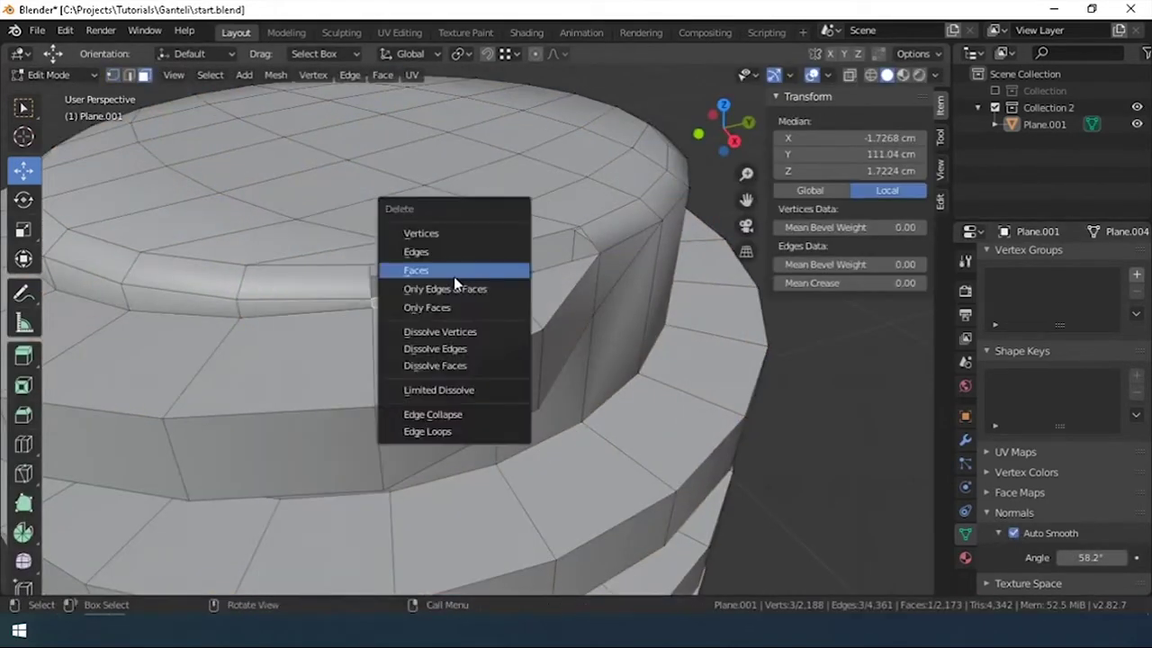
left_click(420, 268)
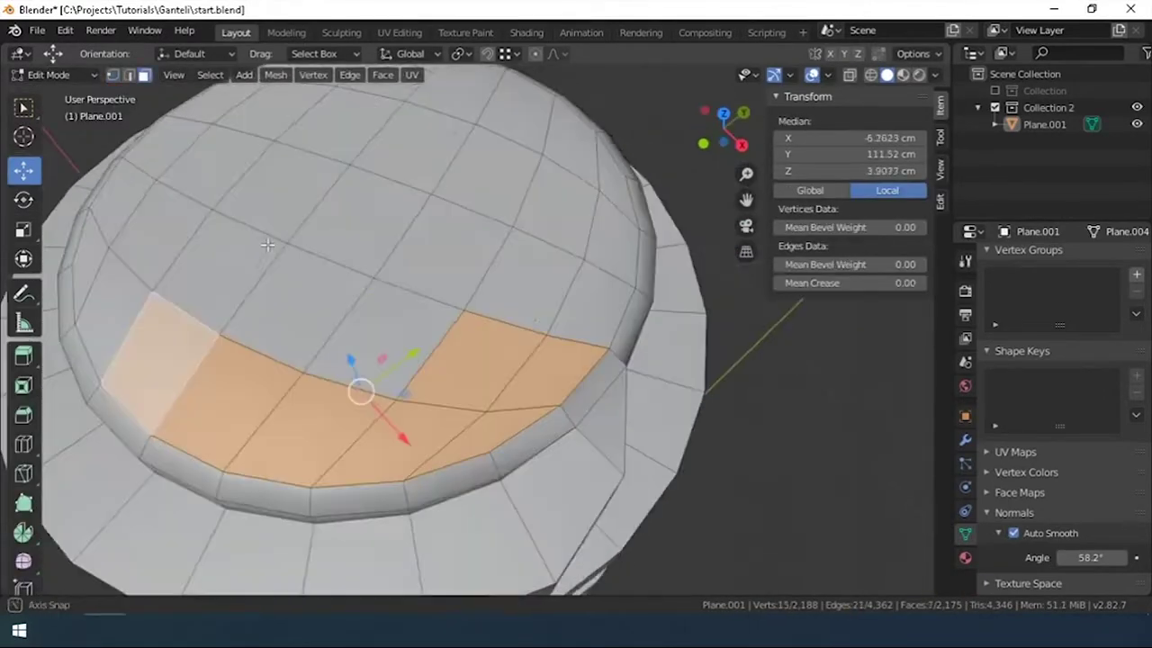
- Select the faces around the hole, apply an edge command, and add subdivision level 2
left_click(324, 288, "shift")
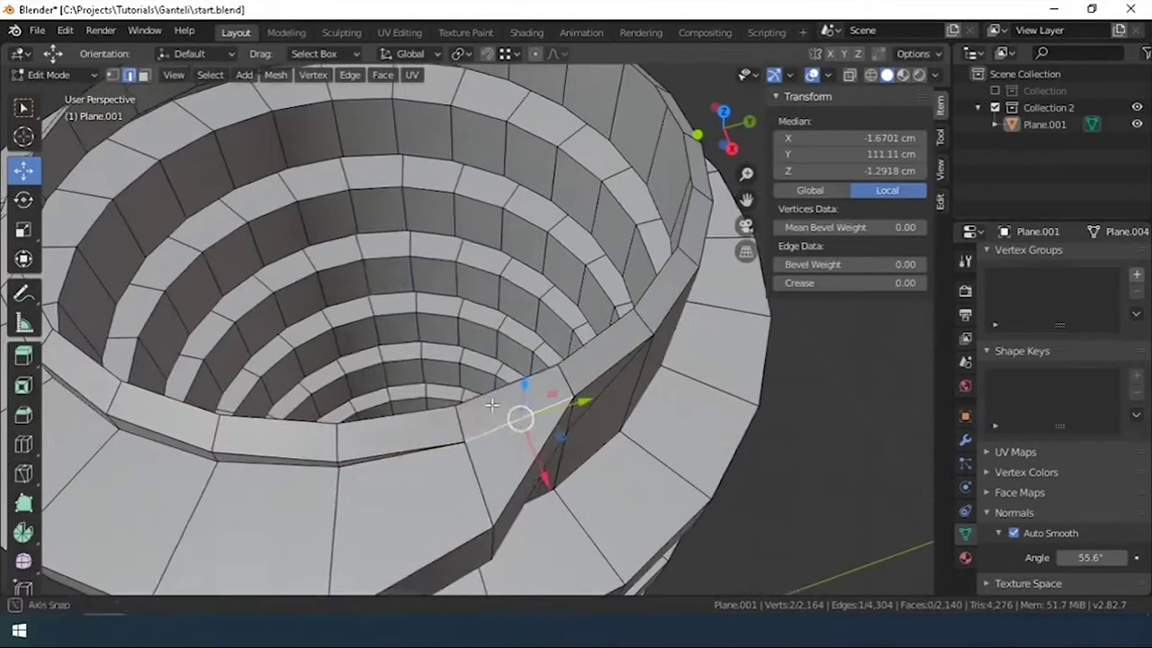
key("ctrl+e")
left_click(453, 500)
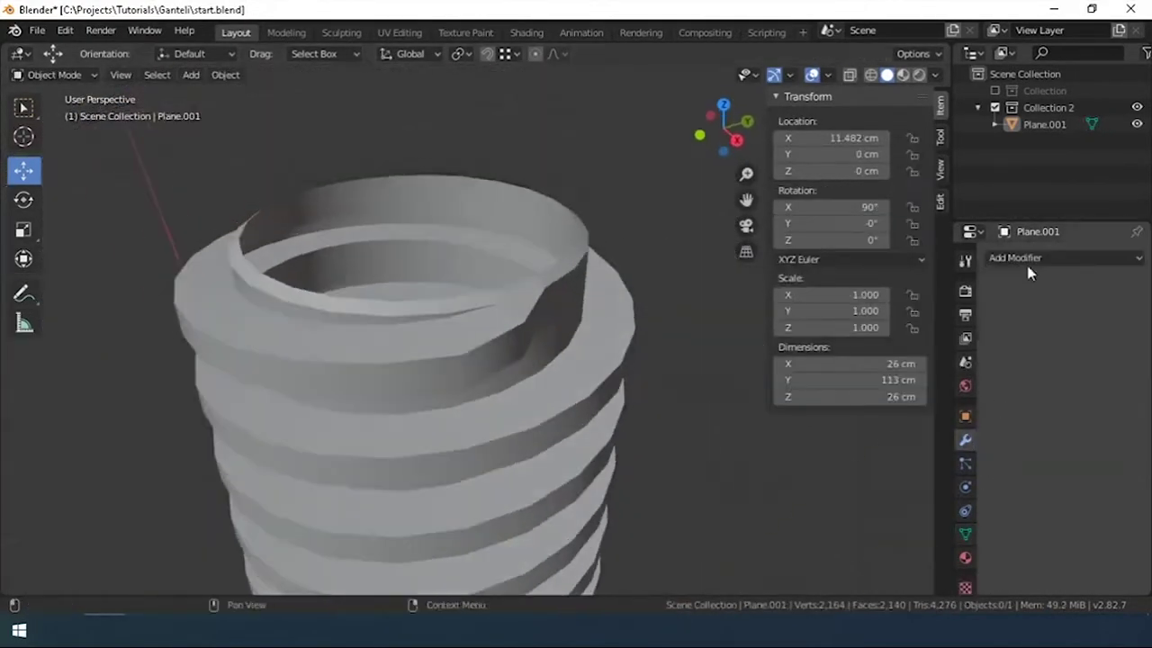
key("ctrl+2")
middle_click_drag(450, 297, 508, 331)
scroll(437, 268, "up", 3)
- Mark one edge at the thread end as sharp
key("Tab")
left_click(438, 308)
key("2")
left_click(529, 308)
key("ctrl+e")
left_click(448, 344)
- Try joining the end vertices with an edge, undo it, then fill the gap with a face
key("1")
key("j")
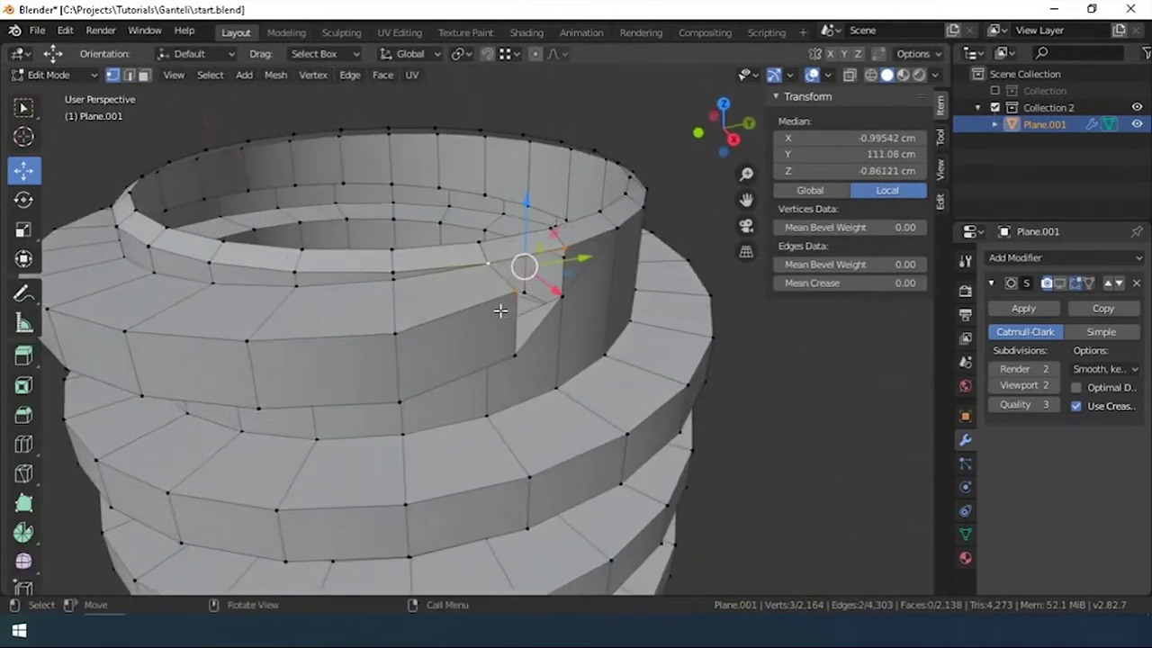
key("Tab")
key("Tab")
left_click(489, 256)
middle_click_drag(488, 256, 463, 246)
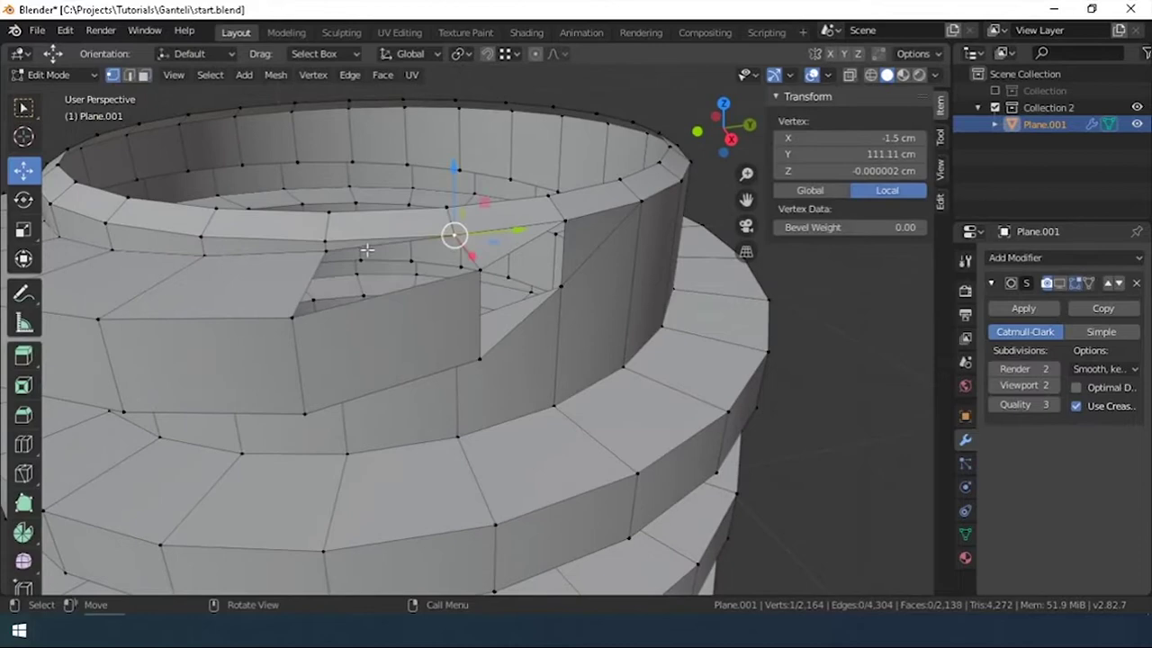
key("ctrl+z")
middle_click_drag(453, 231, 518, 310)
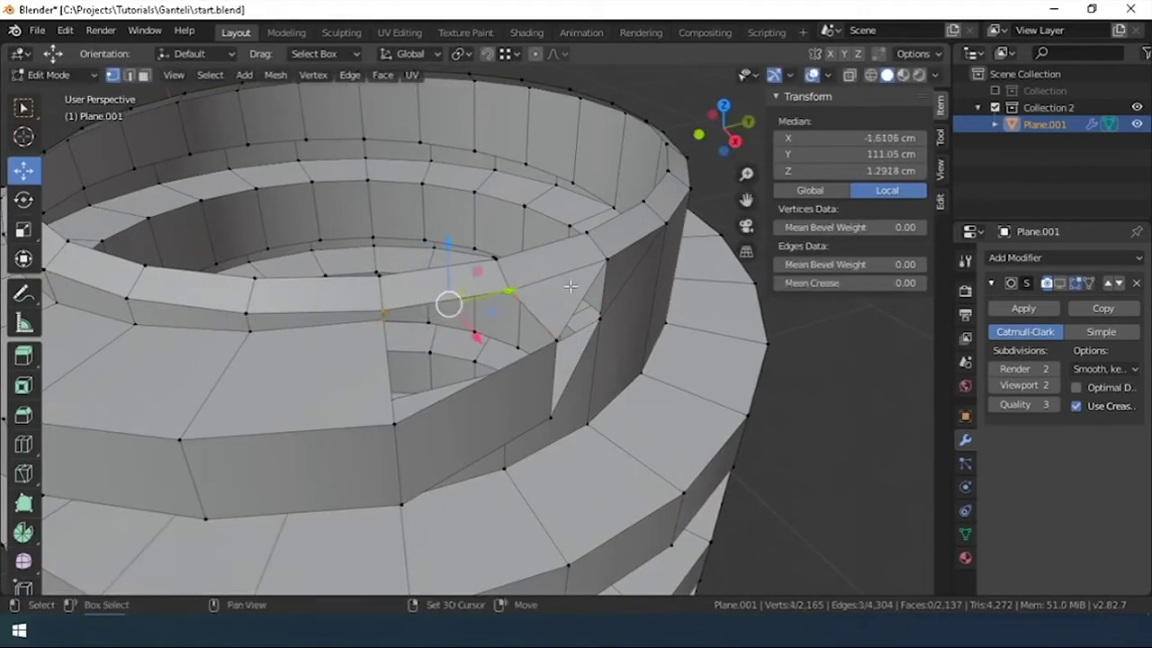
key("f")
middle_click_drag(393, 418, 480, 289)
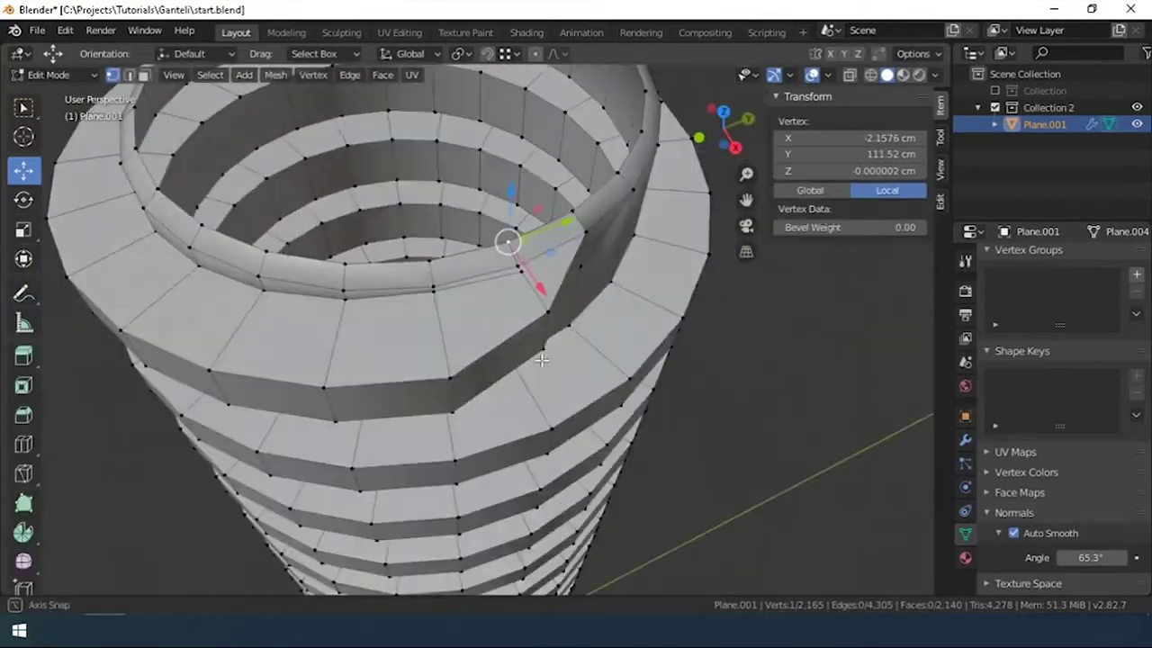
- Move the vertex along X and merge overlapping vertices by distance
key("g")
key("x")
left_click(460, 405)
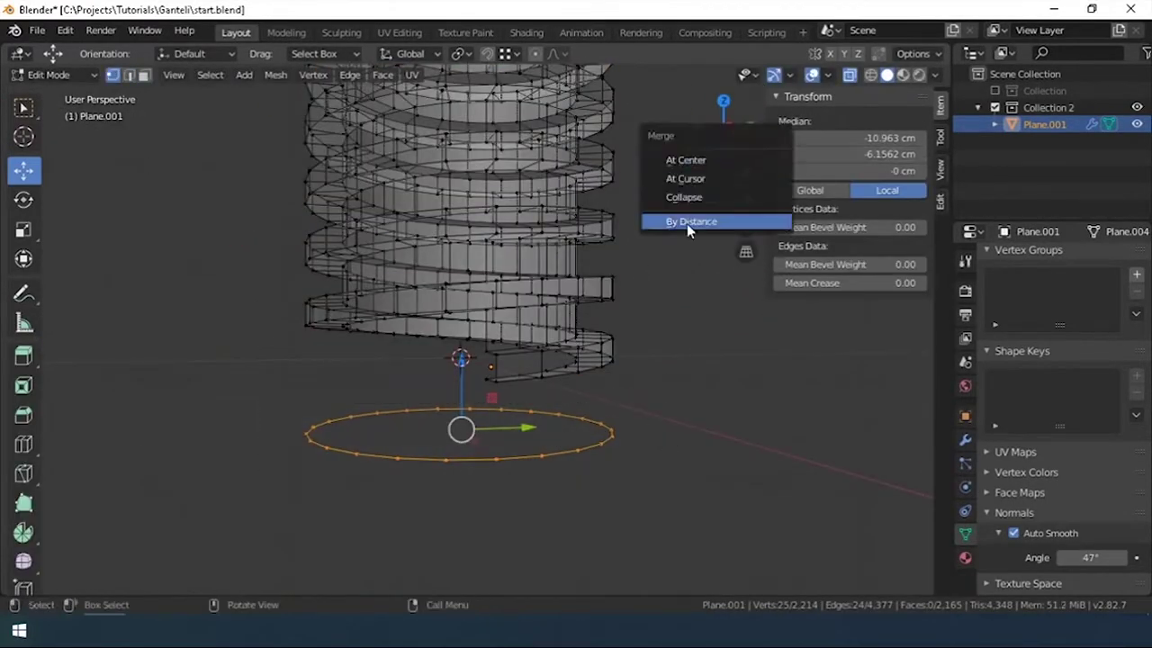
left_click(690, 221)
- Lower the duplicated ring along Z to the spring's bottom
middle_click_drag(584, 411, 593, 346)
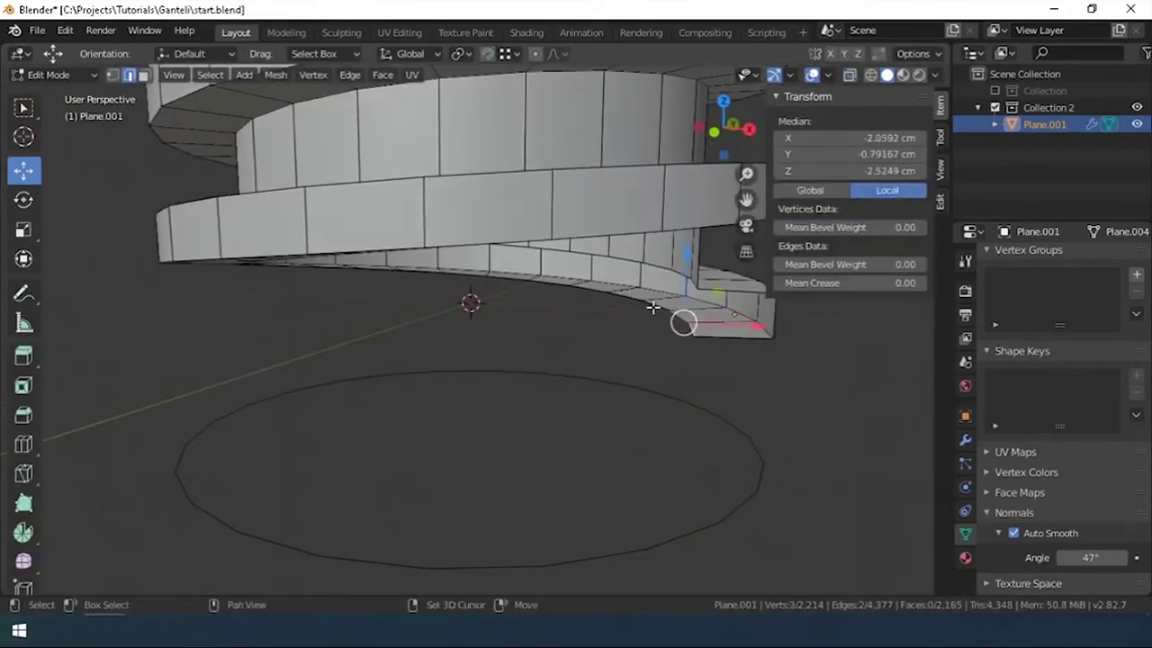
middle_click_drag(681, 321, 544, 282)
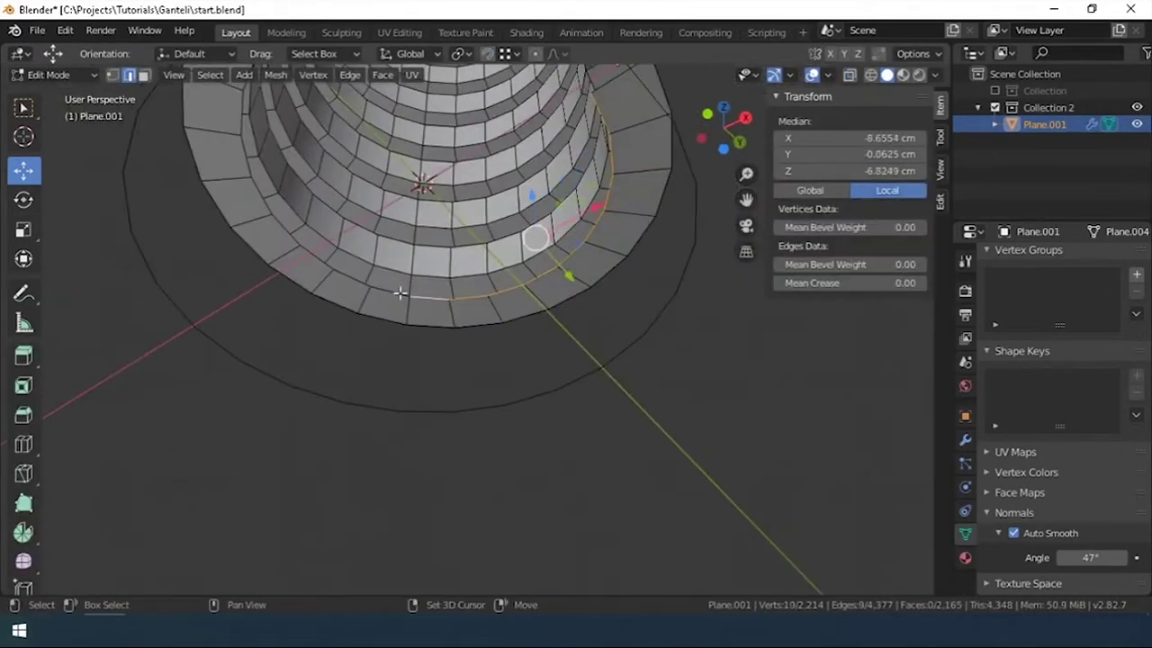
middle_click_drag(400, 294, 323, 274)
left_click(584, 262, "shift")
middle_click_drag(584, 262, 501, 415)
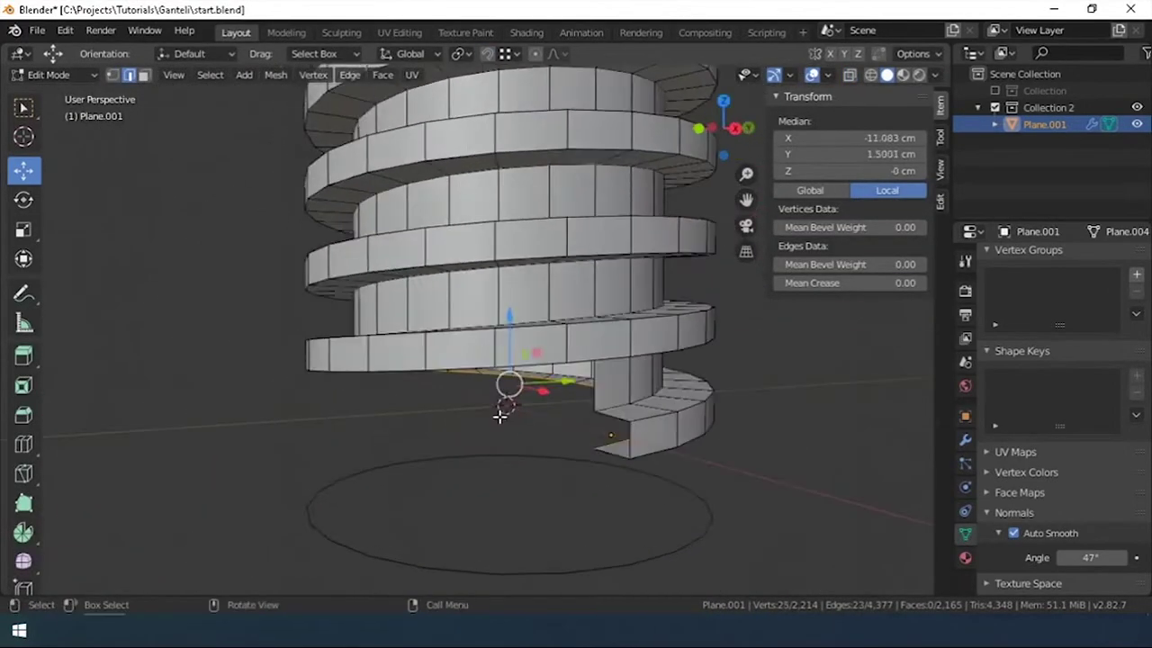
left_click_drag(511, 322, 510, 419)
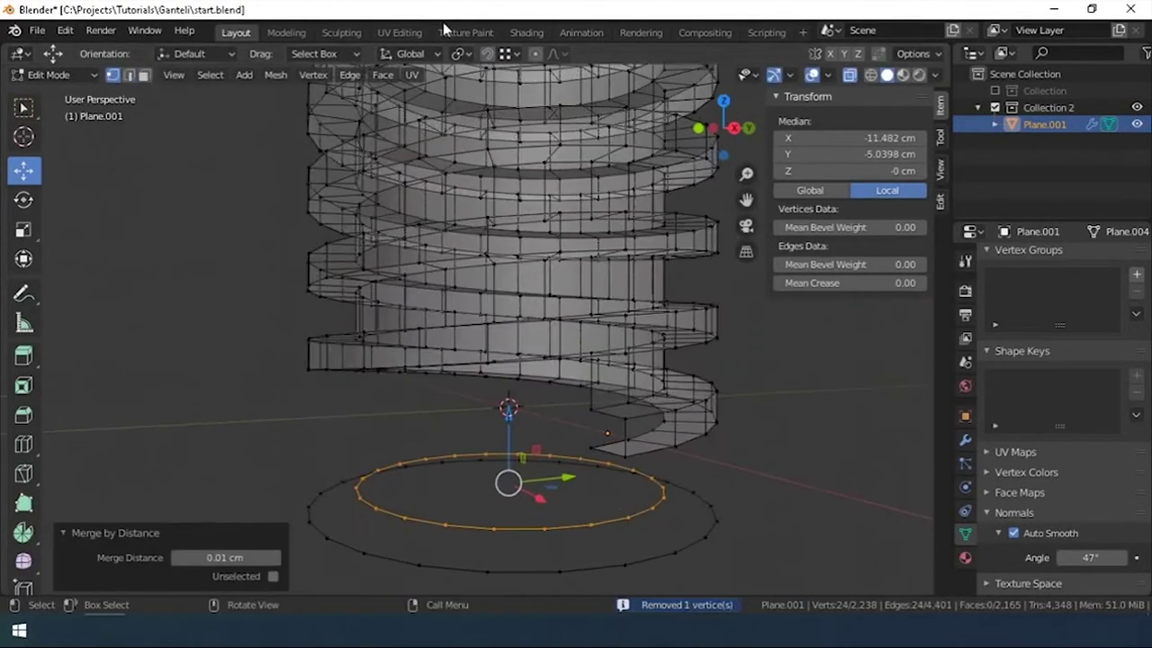
key("g")
key("z")
left_click(670, 457)
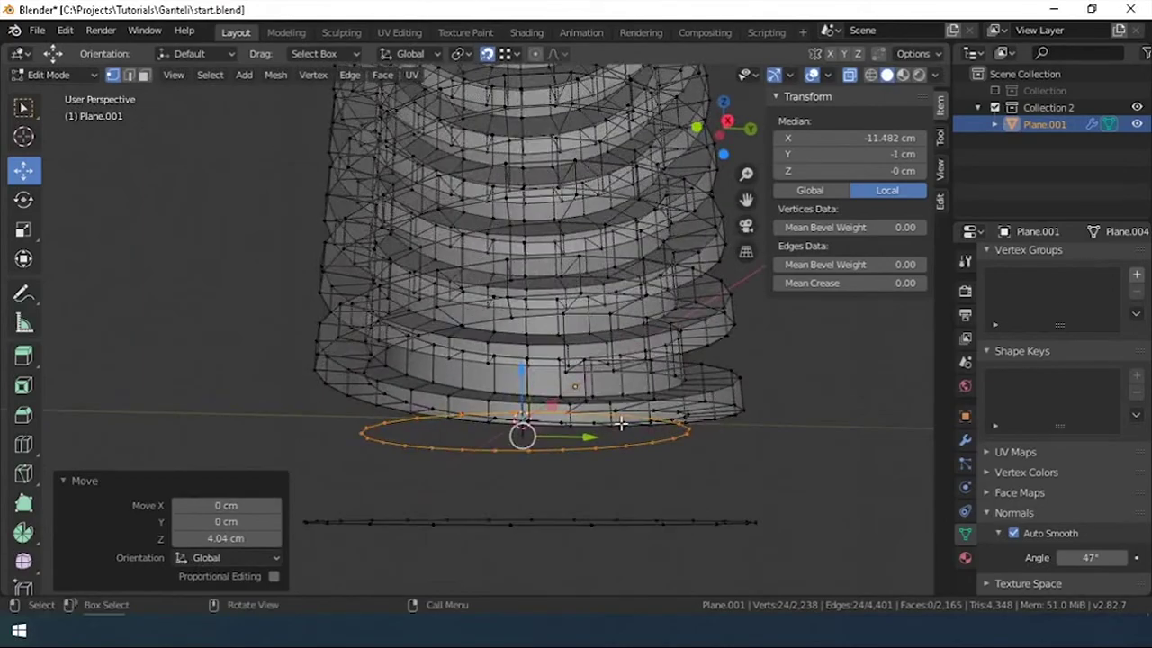
- Merge the doubled vertex at the thread's end and reposition the two end vertices
middle_click_drag(635, 457, 710, 457)
left_click(666, 437)
key("m")
left_click(657, 442)
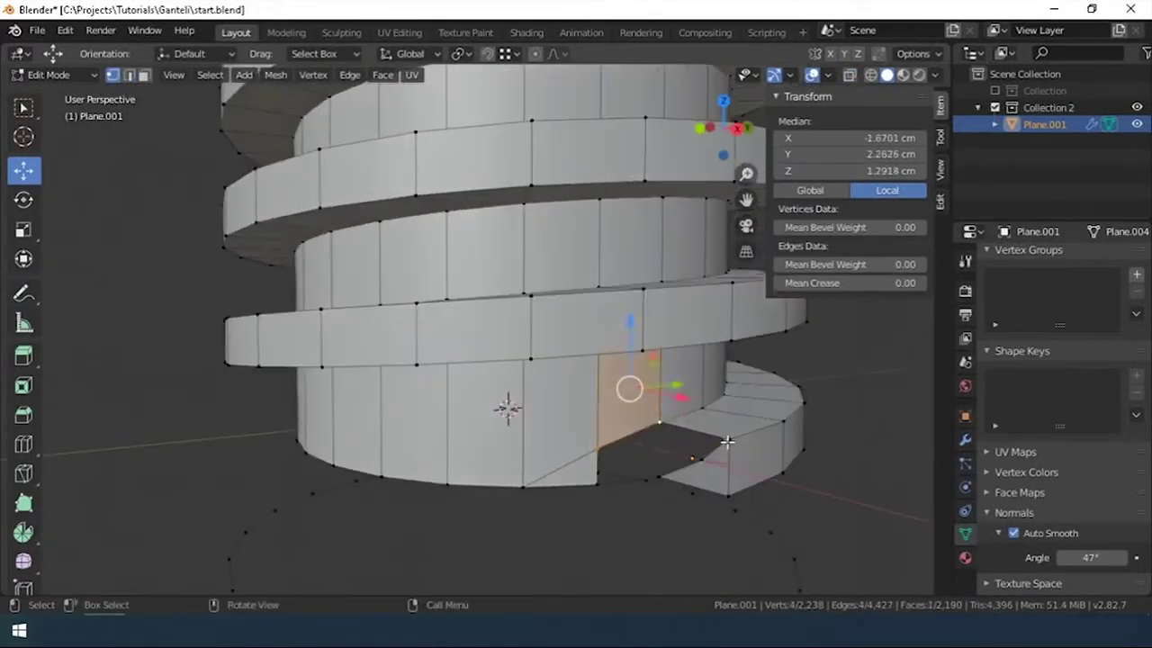
left_click(755, 473, "shift")
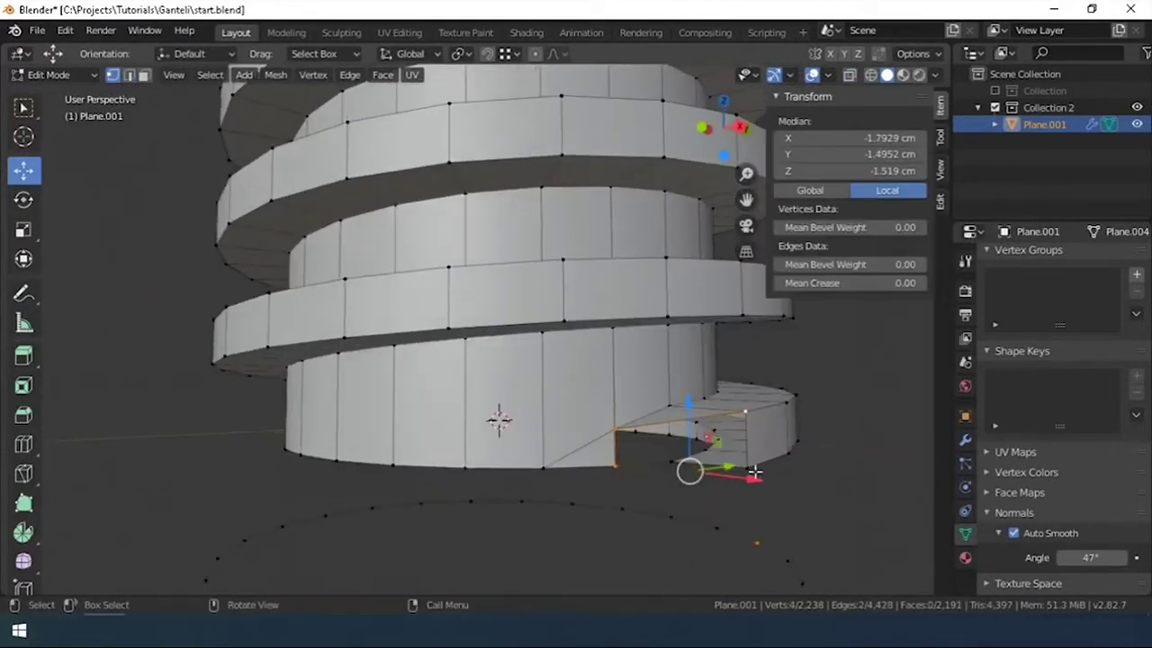
middle_click_drag(766, 415, 630, 495)
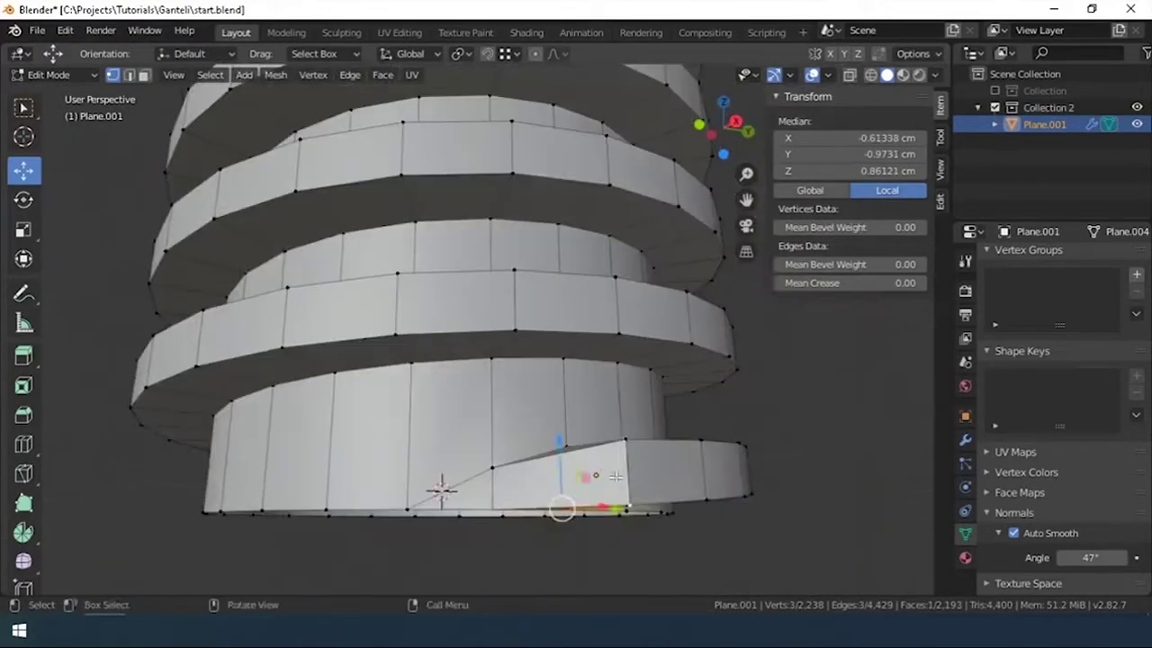
key("g")
left_click(689, 471)
- Merge the whole bottom ring's overlapping vertices by distance and move it along Z
middle_click_drag(689, 470, 511, 483)
middle_click_drag(515, 416, 480, 504)
left_click_drag(206, 540, 689, 406)
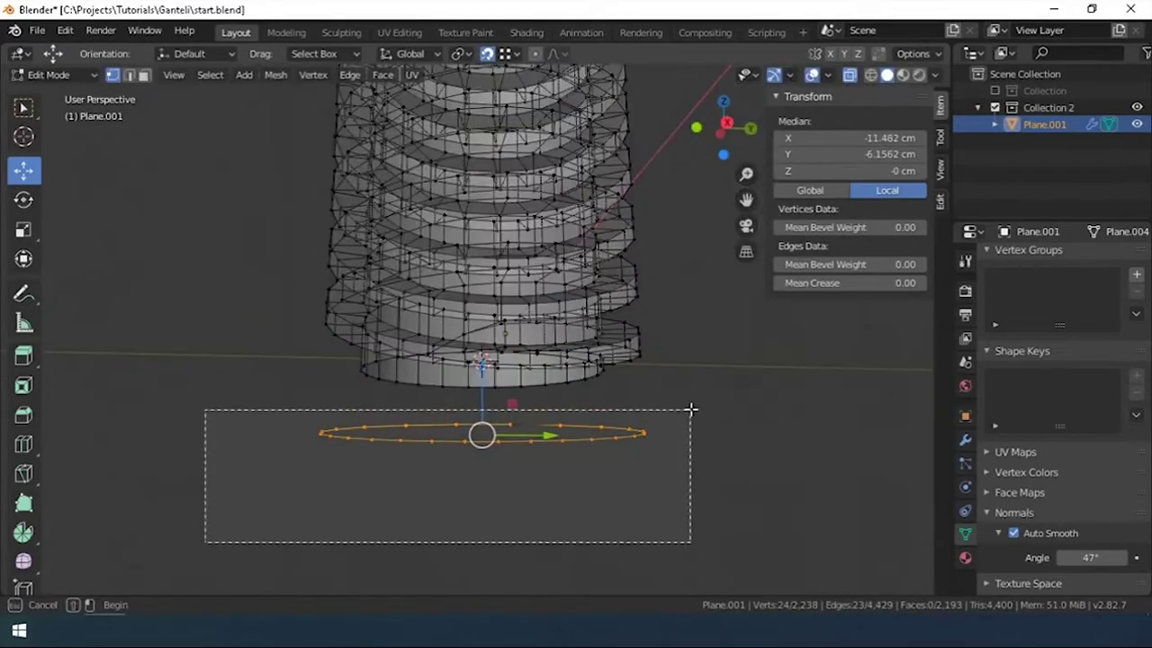
key("m")
left_click(512, 504)
middle_click_drag(512, 504, 480, 376)
key("g")
key("z")
left_click(466, 459)
- Extrude the two thread-end vertices 10.3 cm down to join the cylindrical base
left_click(564, 261)
left_click(576, 297, "shift")
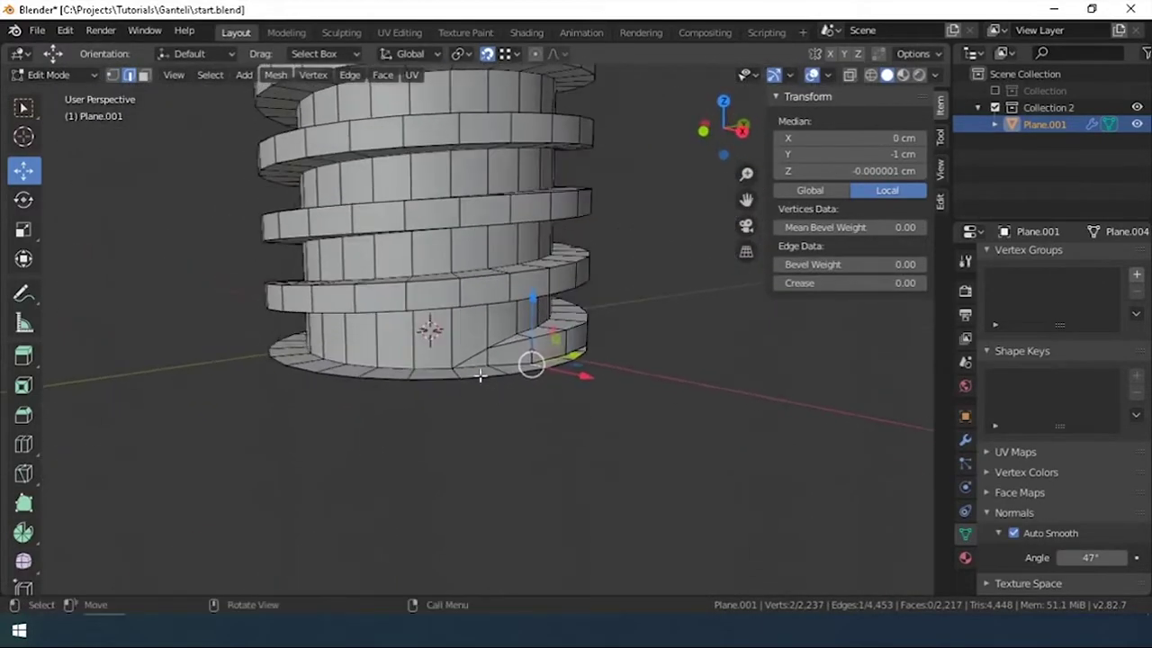
left_click(636, 450)
middle_click_drag(635, 450, 483, 458)
- Move the spring's bottom edge loop along Z, then return to Object Mode in front view
left_click(543, 437)
scroll(504, 396, "up", 3)
left_click(498, 385, "alt")
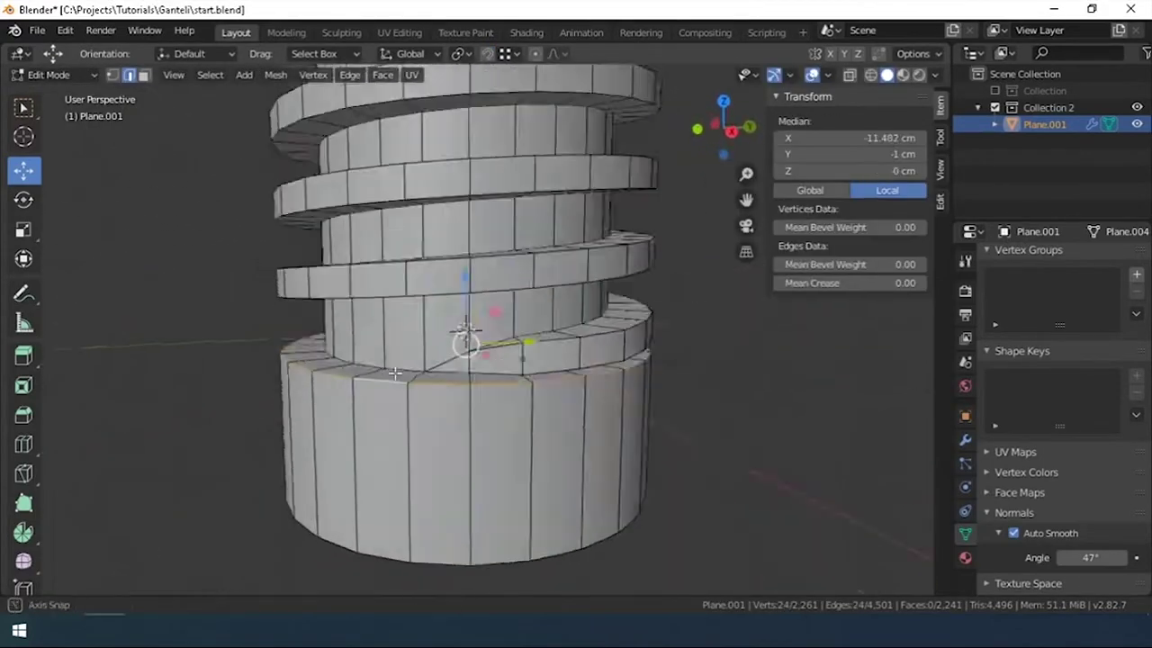
key("g")
key("z")
left_click(498, 385)
key("Tab")
scroll(440, 399, "down", 6)
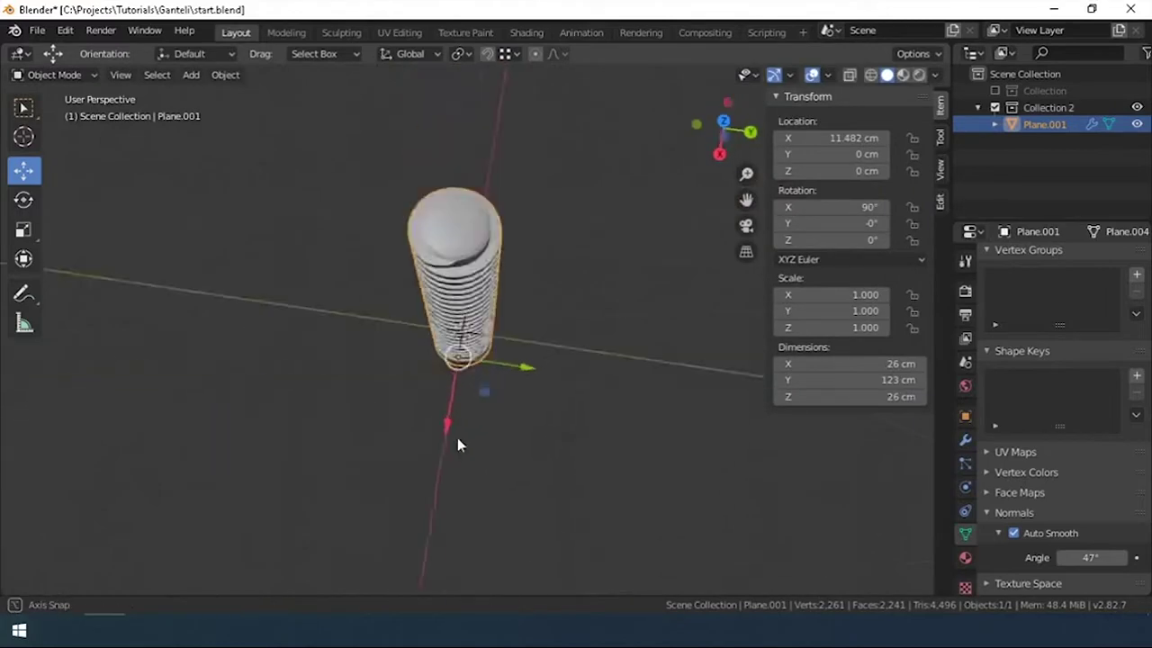
middle_click_drag(458, 437, 519, 432)
key("KP_1")
- Add a plane and rotate it 90° around the X axis
key("shift+a")
left_click(561, 275)
key("r")
key("x")
key("9")
key("0")
key("Return")
- Resize the new plane by entering 355 into its dimension fields
left_click(869, 364)
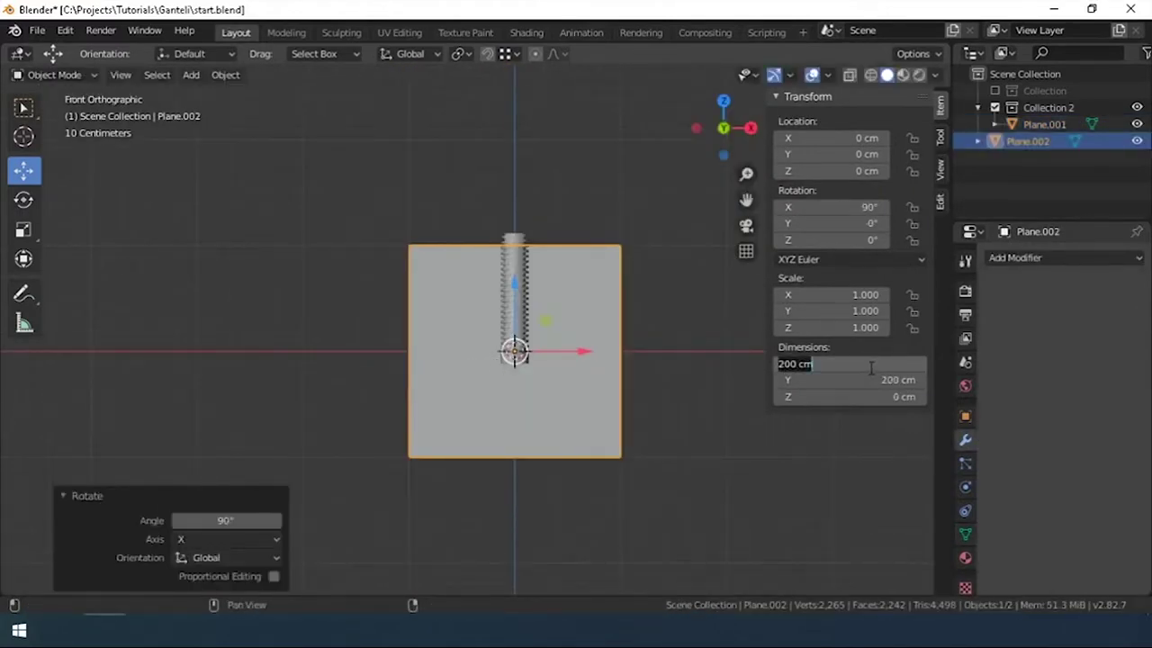
type("355")
key("Return")
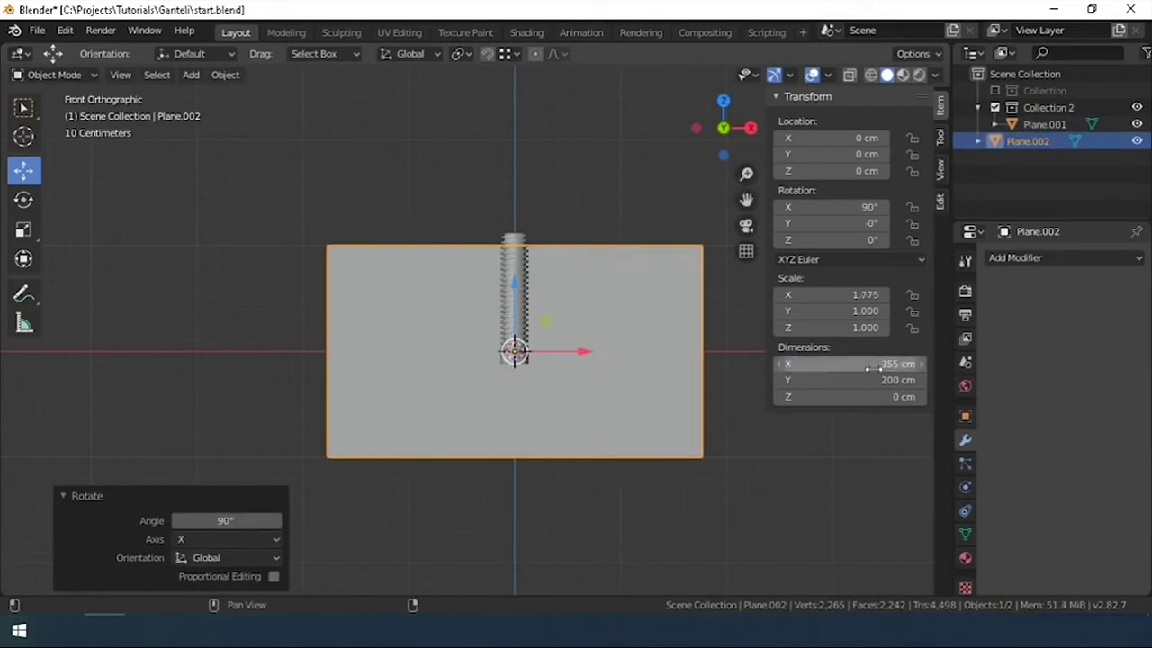
type("0")
left_click(867, 378)
type("355")
key("Return")
left_click(515, 259)
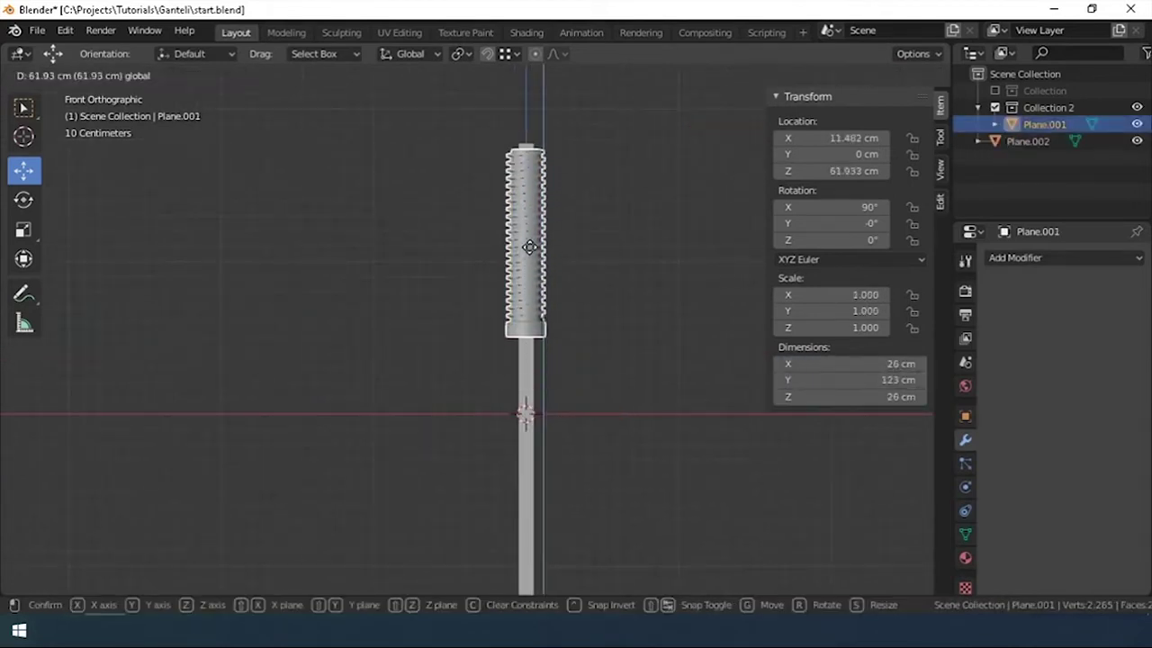
- Raise the threaded spring along Z to a height of 65.555 cm
left_click(540, 327)
scroll(539, 328, "up", 5)
key("g")
key("z")
left_click(568, 295)
scroll(504, 376, "down", 5)
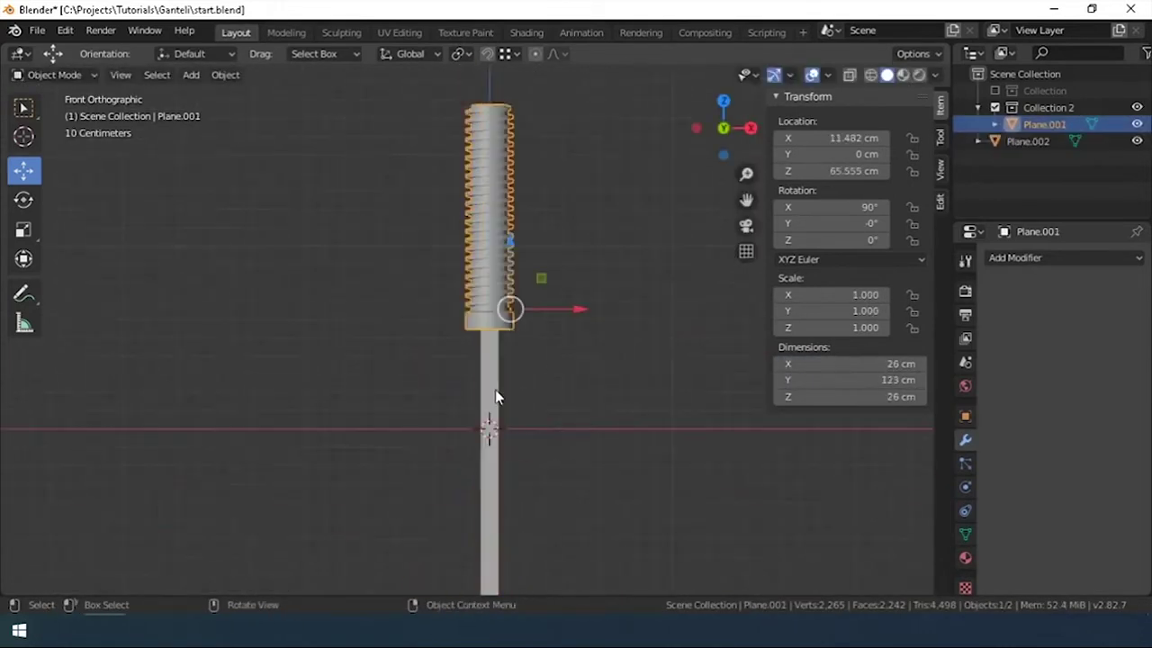
- Set the spring's origin to the 3D cursor and add a Mirror modifier
right_click(533, 339)
mouse_move(488, 285)
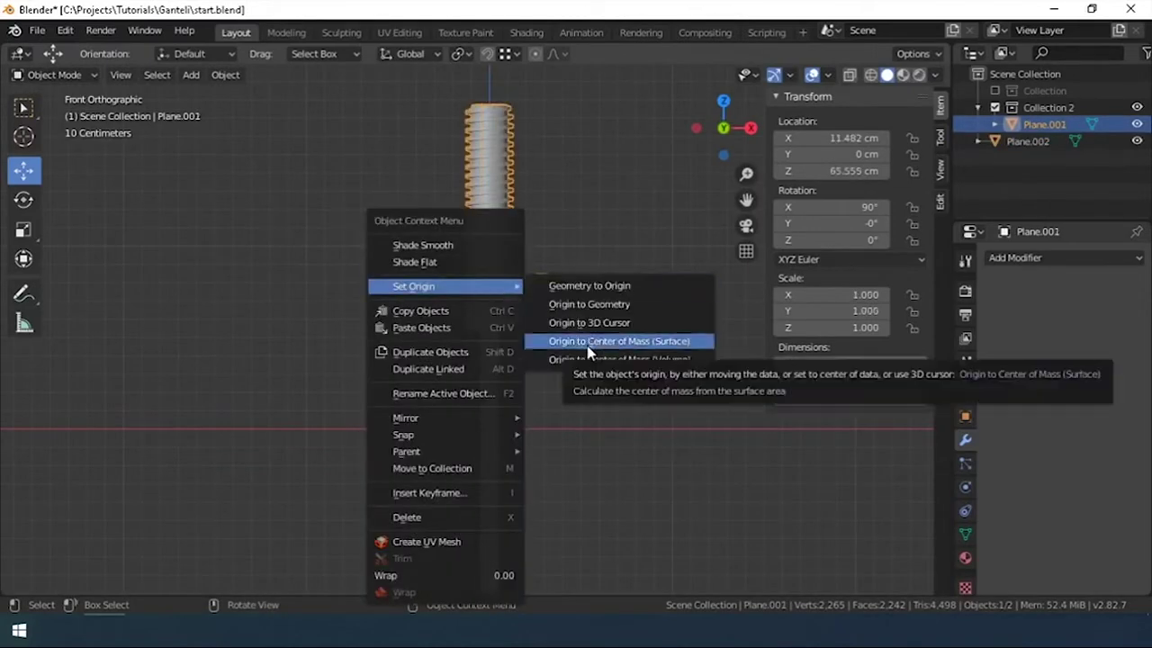
left_click(591, 322)
left_click(1062, 257)
left_click(815, 404)
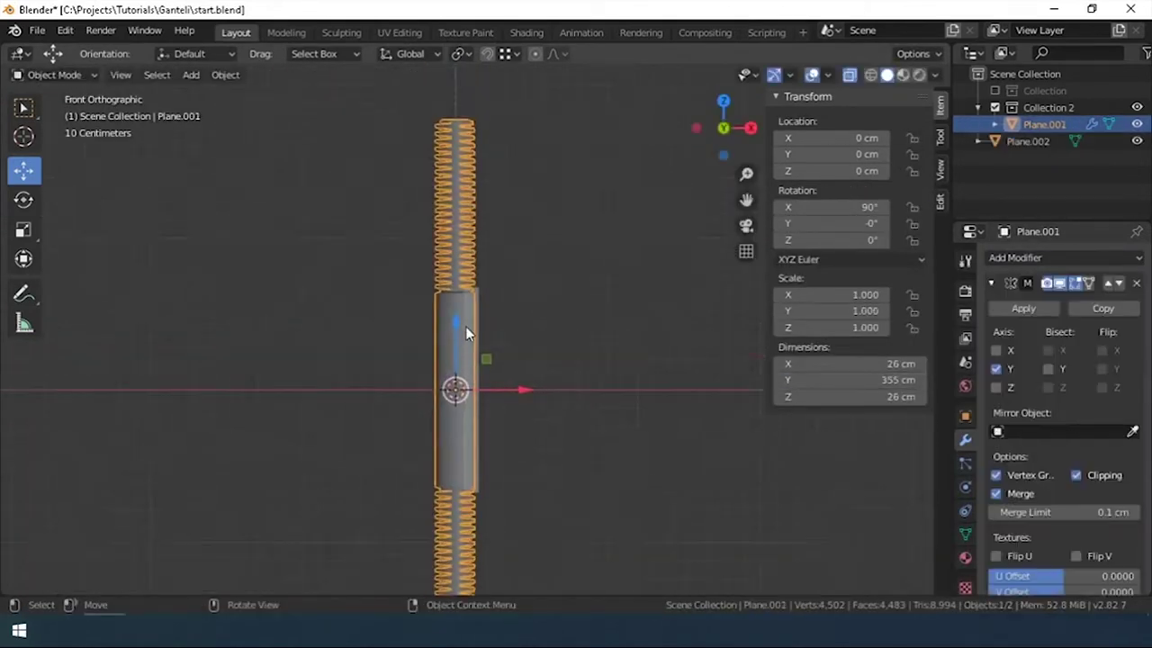
- In Edit Mode on the threaded rod, box-select the outer ring vertices from top view
key("Tab")
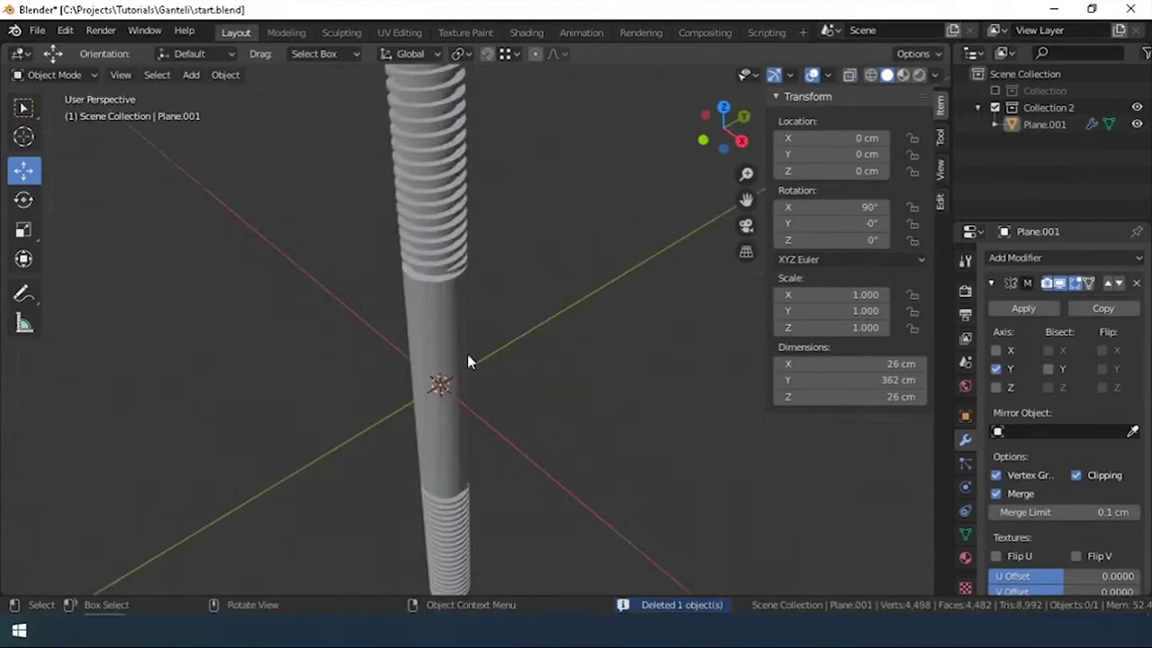
middle_click_drag(467, 353, 483, 337)
left_click(483, 336)
key("KP_7")
key("Tab")
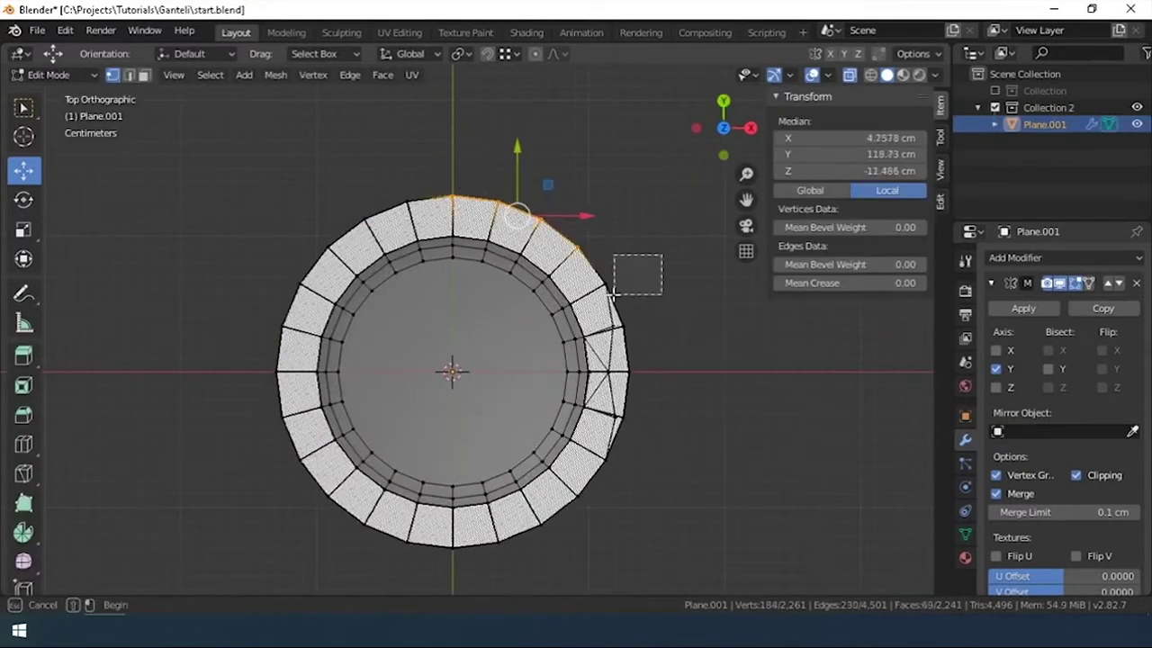
left_click_drag(281, 324, 396, 207, "shift")
key("KP_1")
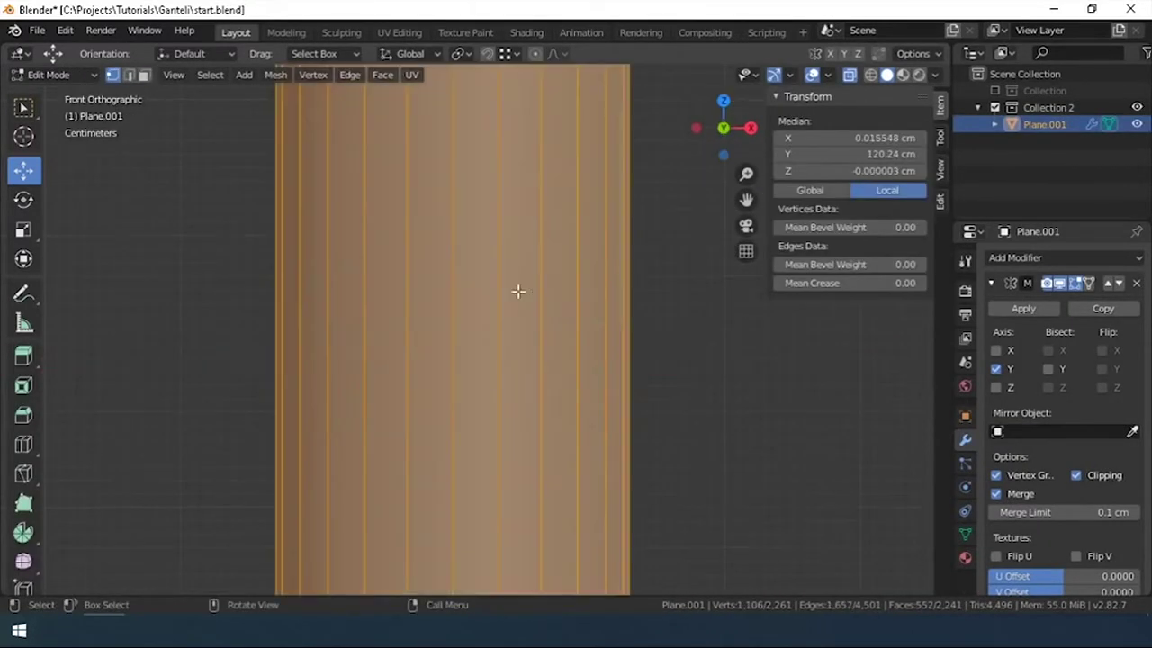
scroll(520, 291, "down", 3)
middle_click_drag(471, 368, 360, 453)
key("KP_7")
- Scale the selected end ring down to taper the thread end
key("s")
left_click(634, 135)
middle_click_drag(634, 135, 506, 339)
left_click(504, 438)
scroll(530, 416, "up", 2)
scroll(530, 417, "down", 5)
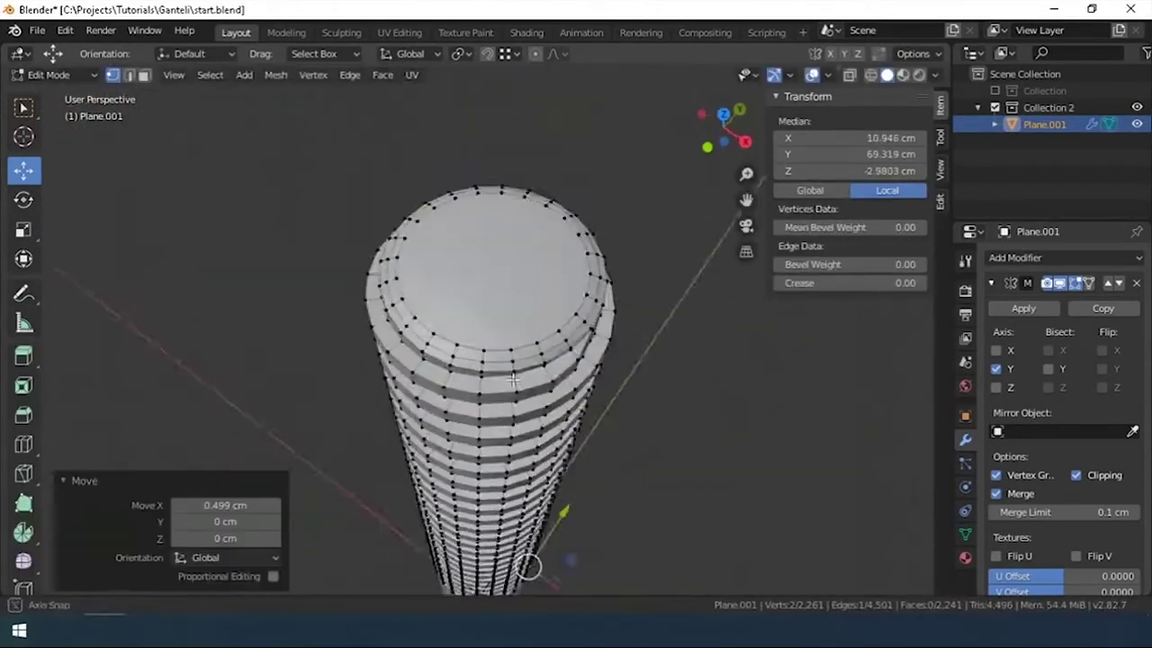
- Return to Object Mode and load the nut file gayka.blend
key("Tab")
middle_click_drag(530, 417, 480, 342)
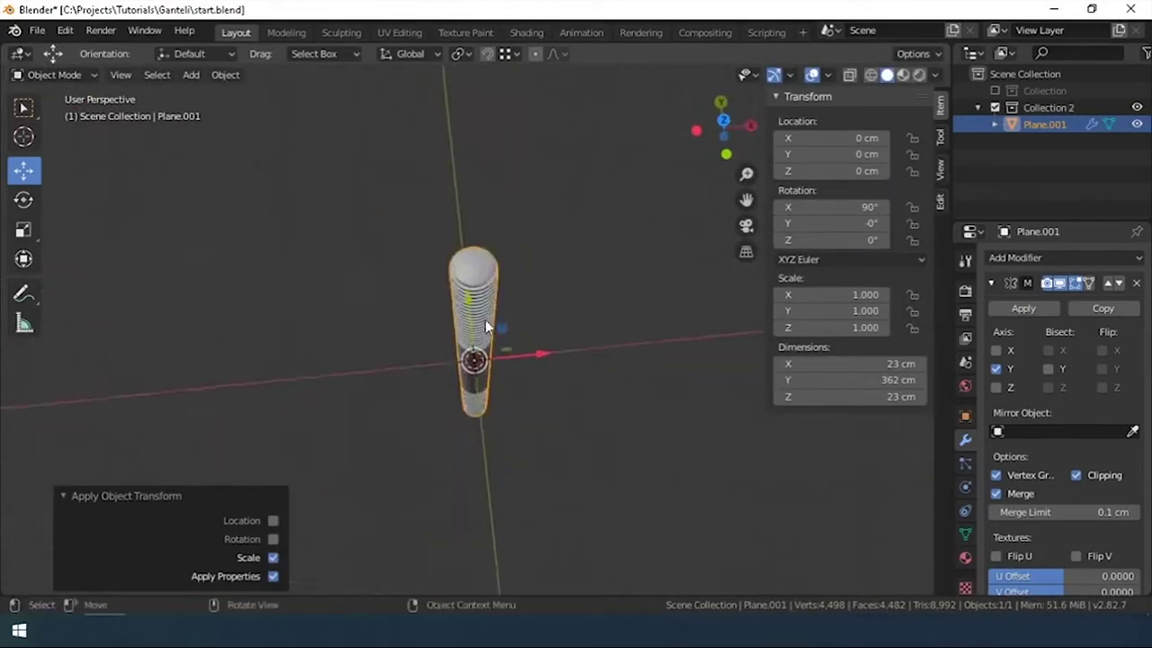
key("ctrl+shift+s")
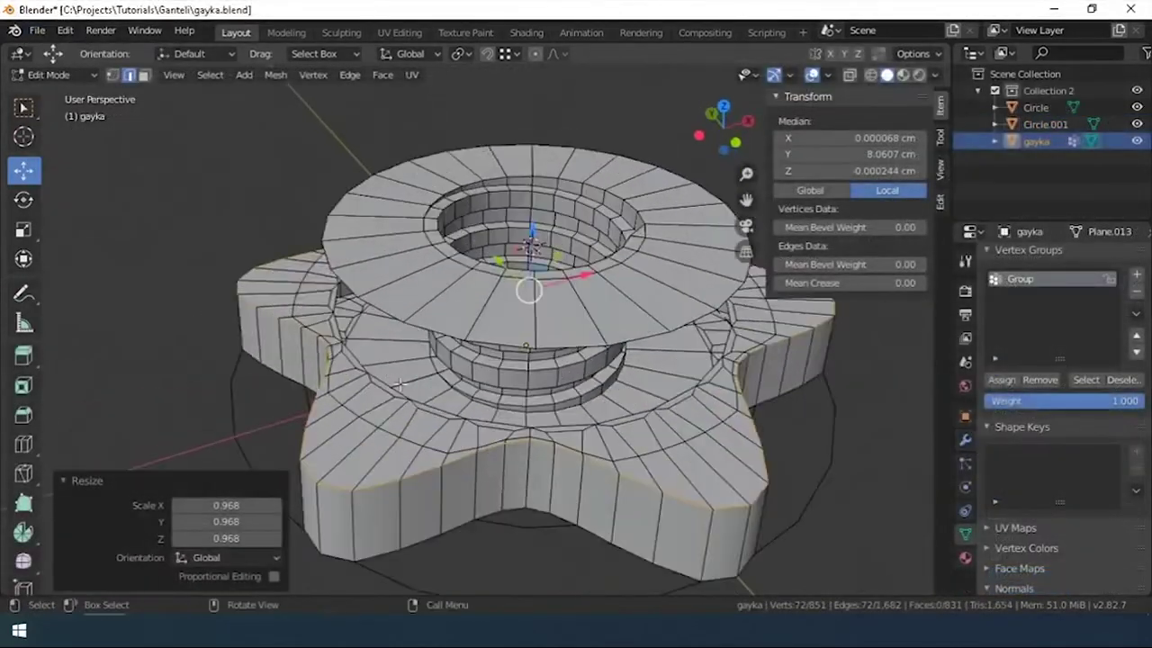
- Inspect the gayka nut mesh in Edit Mode, then inset a cylinder's top face by 30 cm
scroll(376, 383, "up", 3)
scroll(376, 383, "down", 3)
key("Tab")
key("Tab")
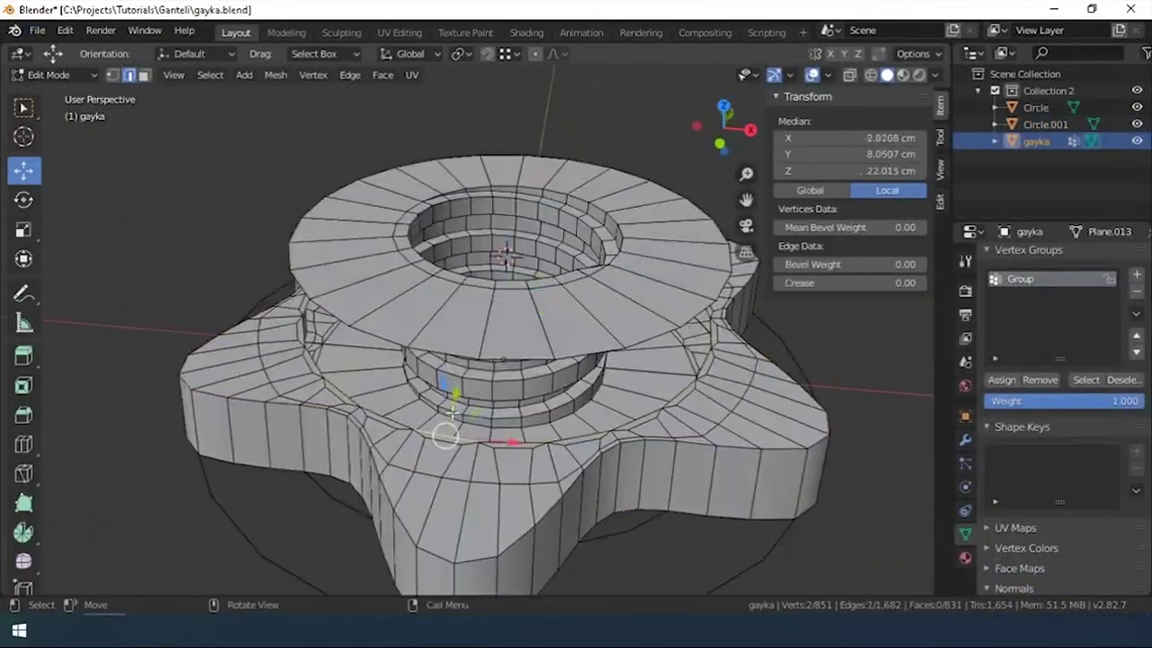
right_click(503, 153)
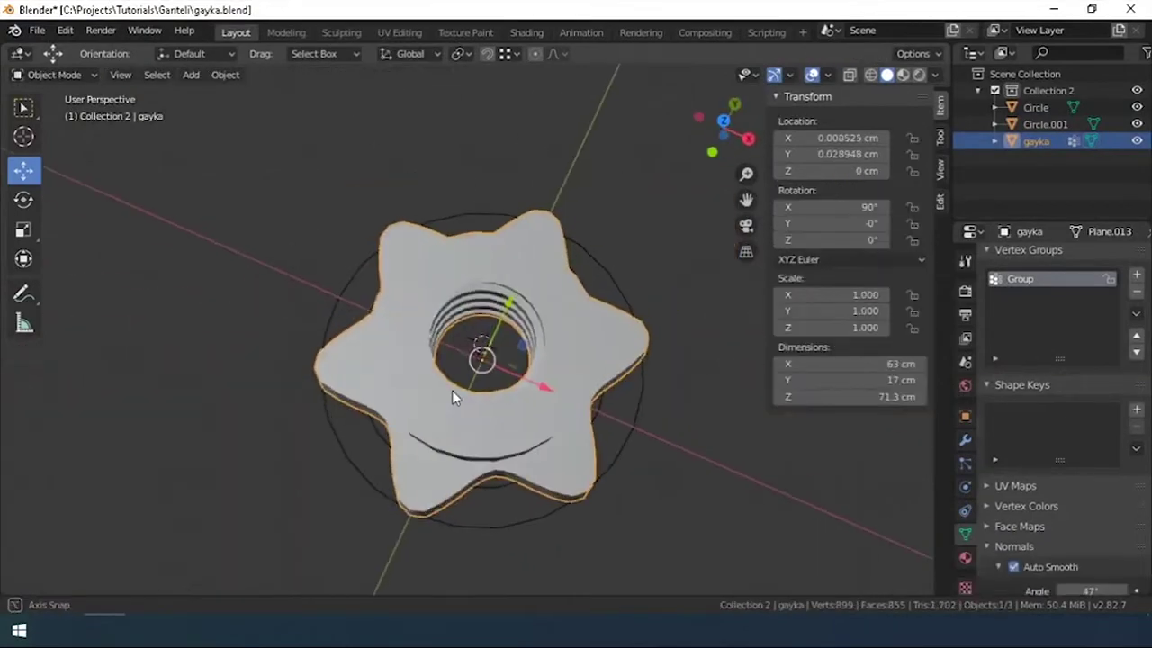
middle_click_drag(451, 390, 489, 222)
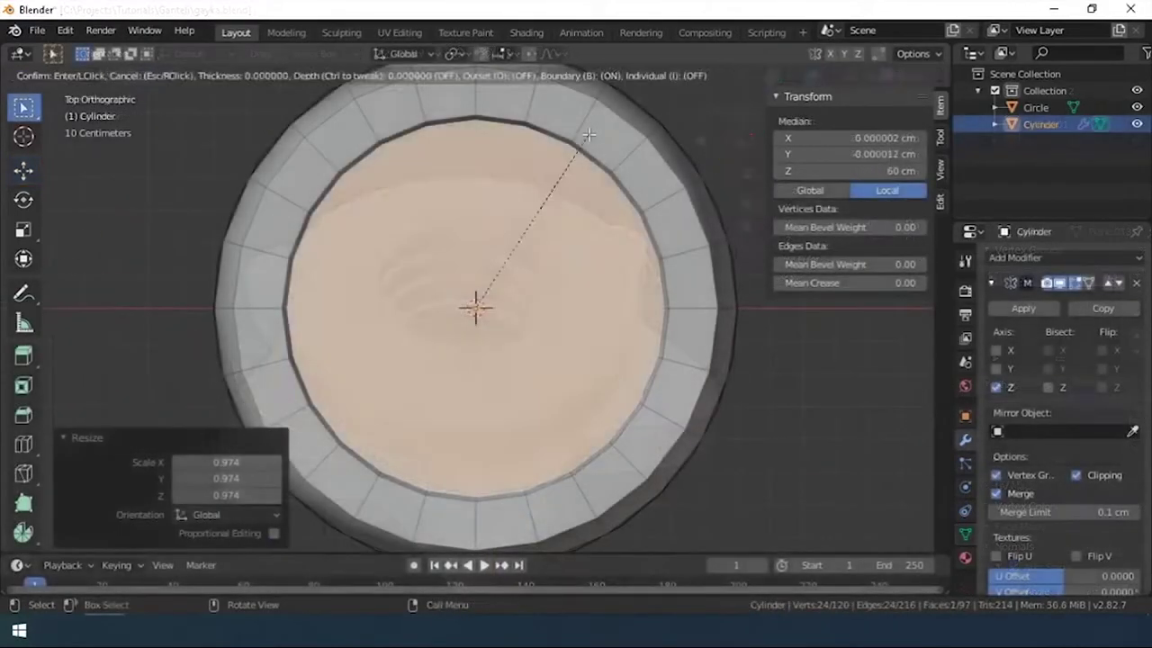
left_click(589, 134)
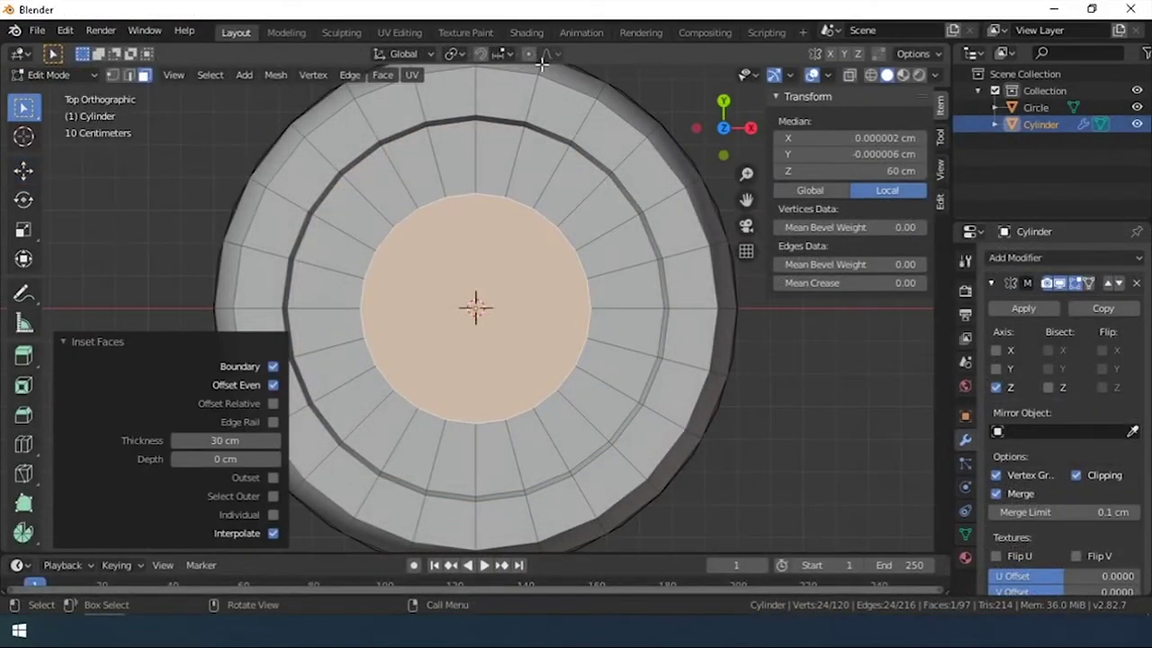